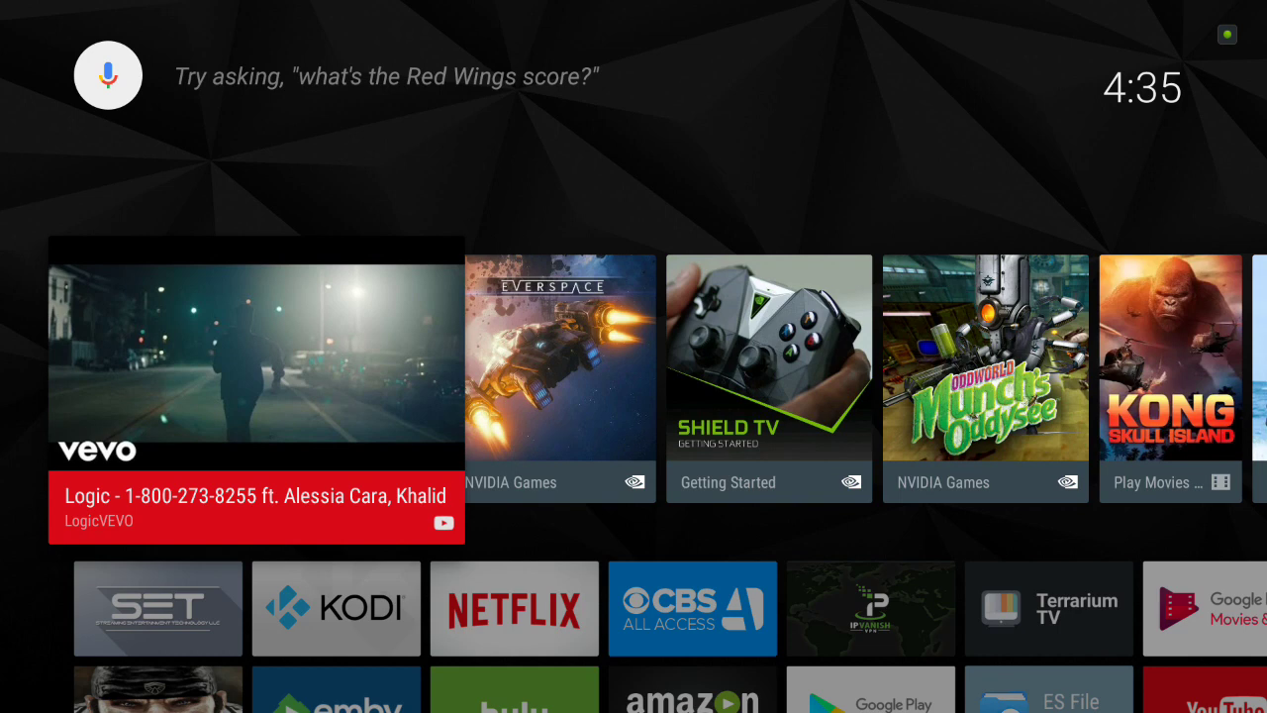
- Launch Kodi from the Apps row of the Android TV home screen
{"action": "key", "text": "Down"}
{"action": "key", "text": "Right"}
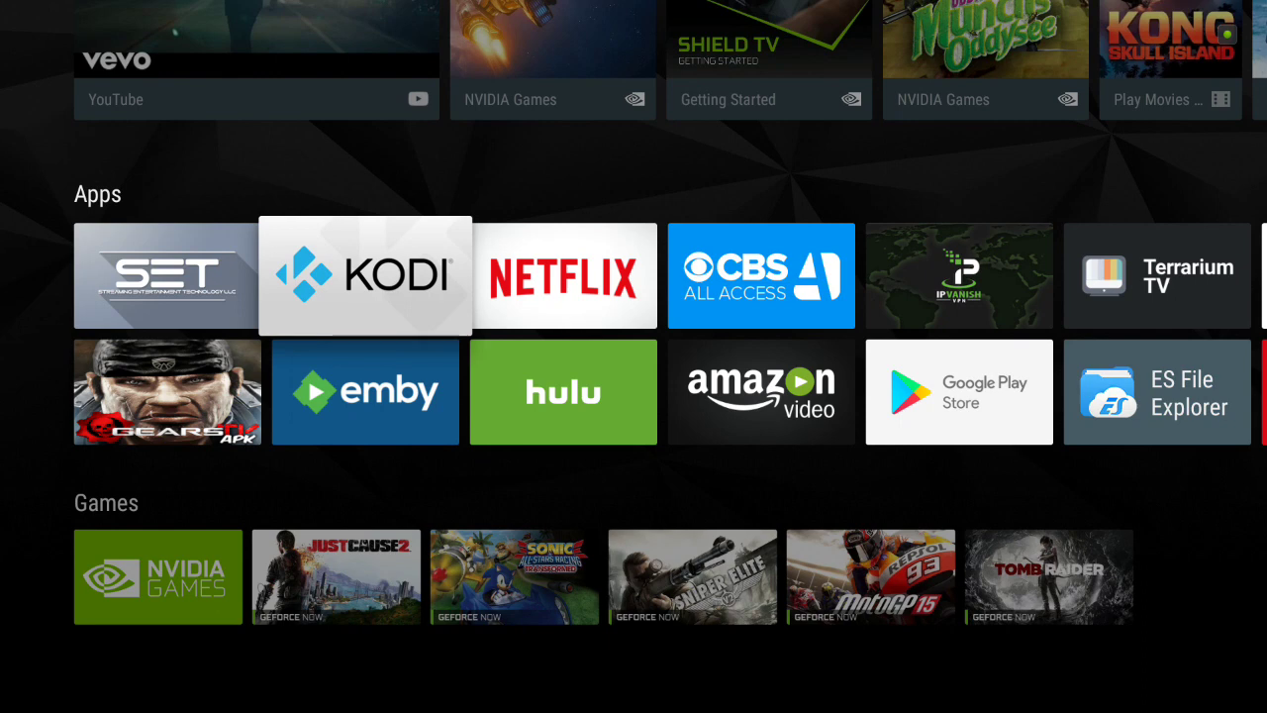
{"action": "key", "text": "Return"}
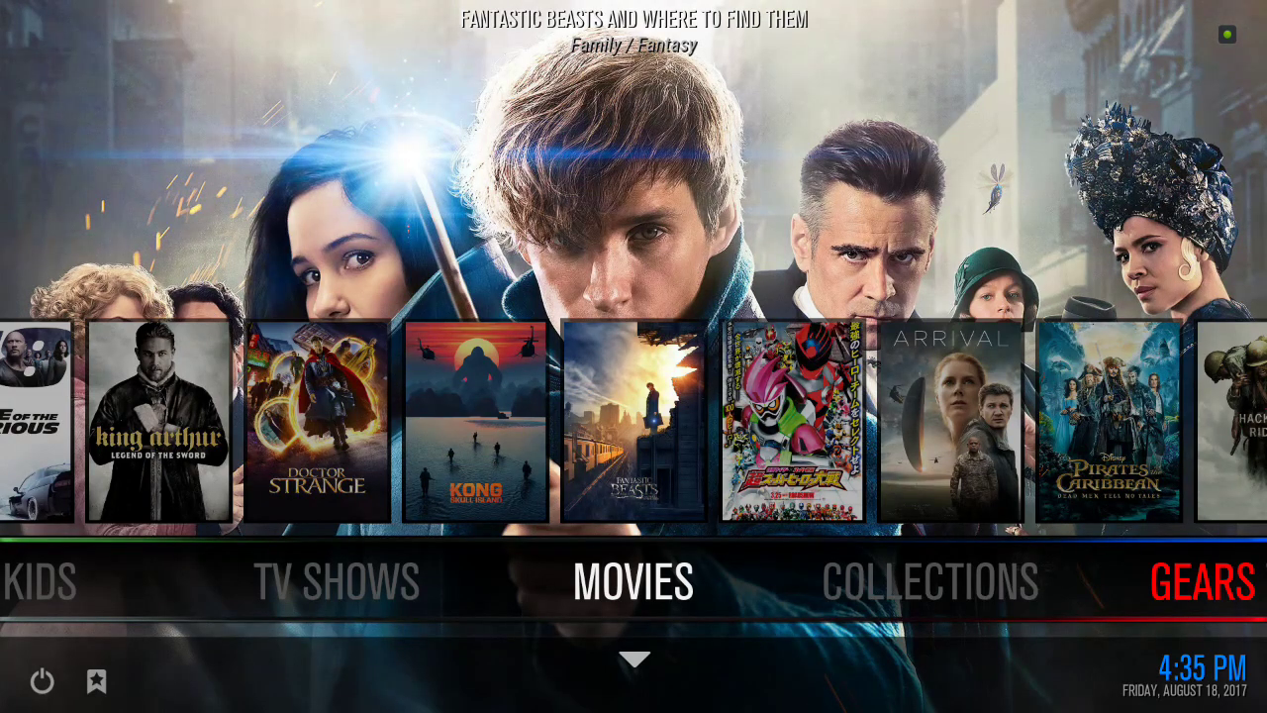
- Go to Settings > Add-ons and open Install from Repository
{"action": "key", "text": "Right"}
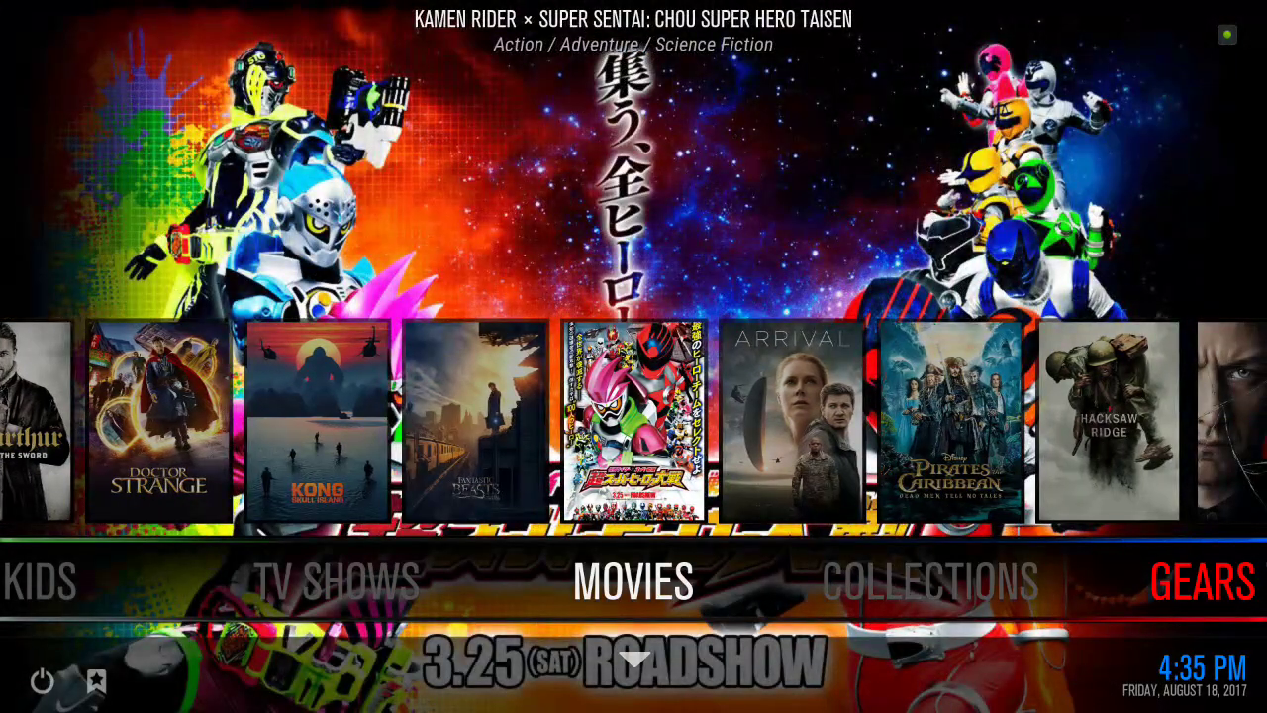
{"action": "key", "text": "Right"}
{"action": "key", "text": "Right"}
{"action": "key", "text": "Right"}
{"action": "key", "text": "Right"}
{"action": "key", "text": "Right"}
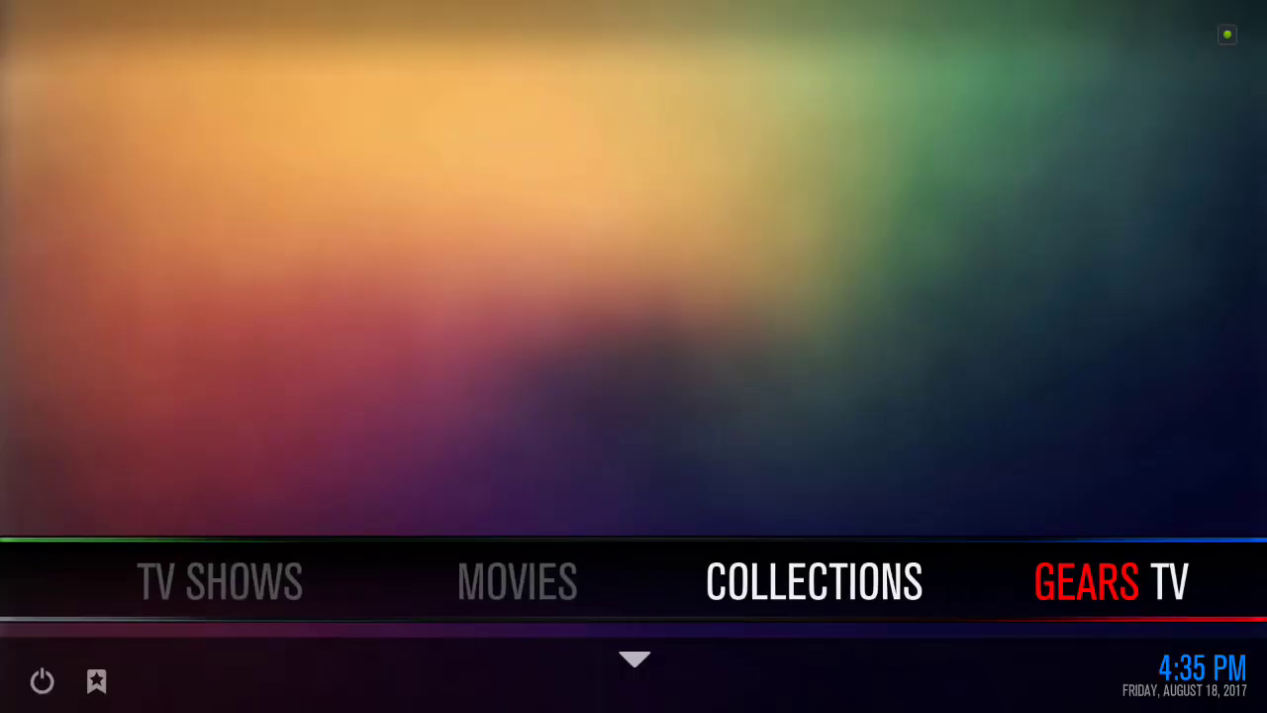
{"action": "key", "text": "Right"}
{"action": "key", "text": "Right"}
{"action": "key", "text": "Right"}
{"action": "key", "text": "Right"}
{"action": "key", "text": "Right"}
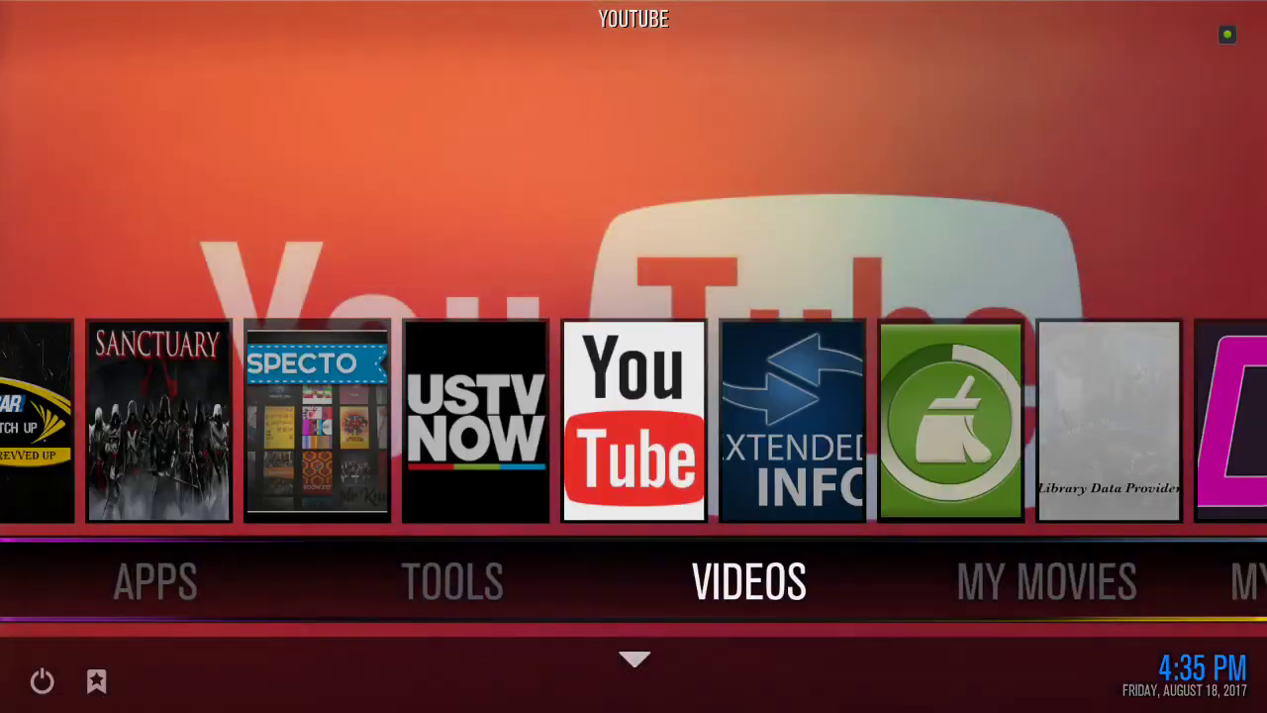
{"action": "key", "text": "Right"}
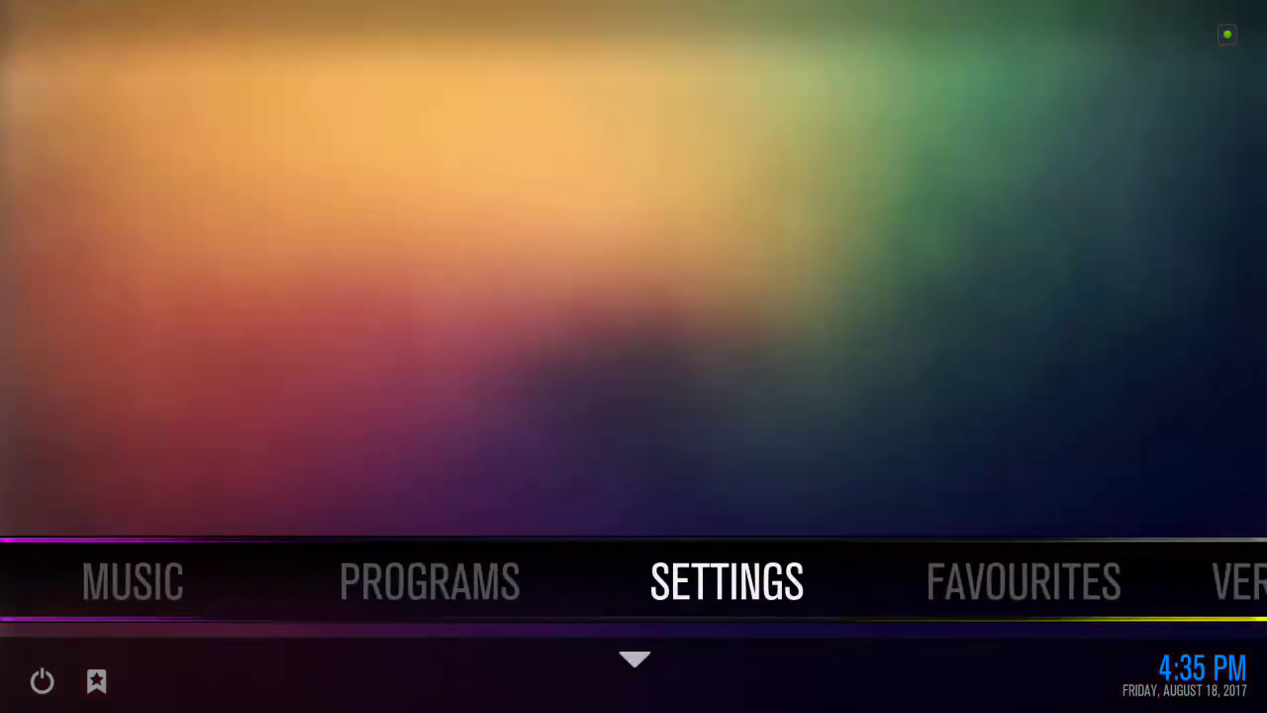
{"action": "key", "text": "Return"}
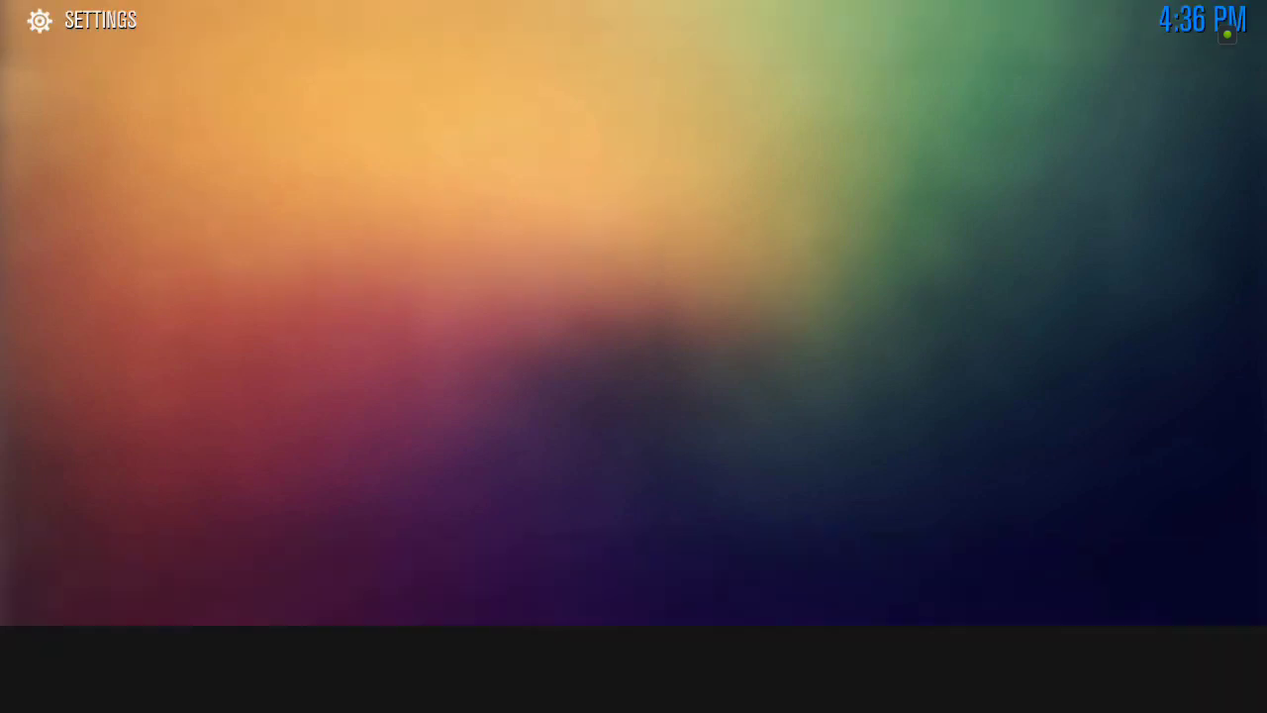
{"action": "key", "text": "Up"}
{"action": "key", "text": "Down"}
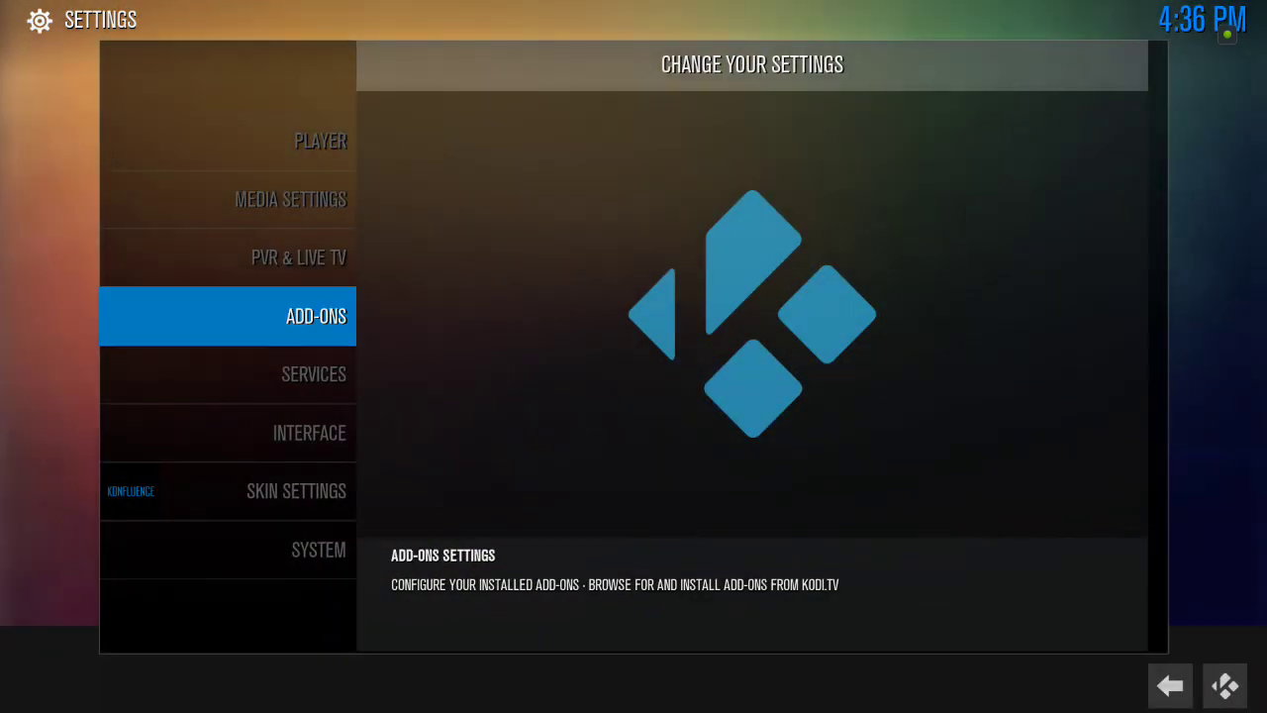
{"action": "key", "text": "Return"}
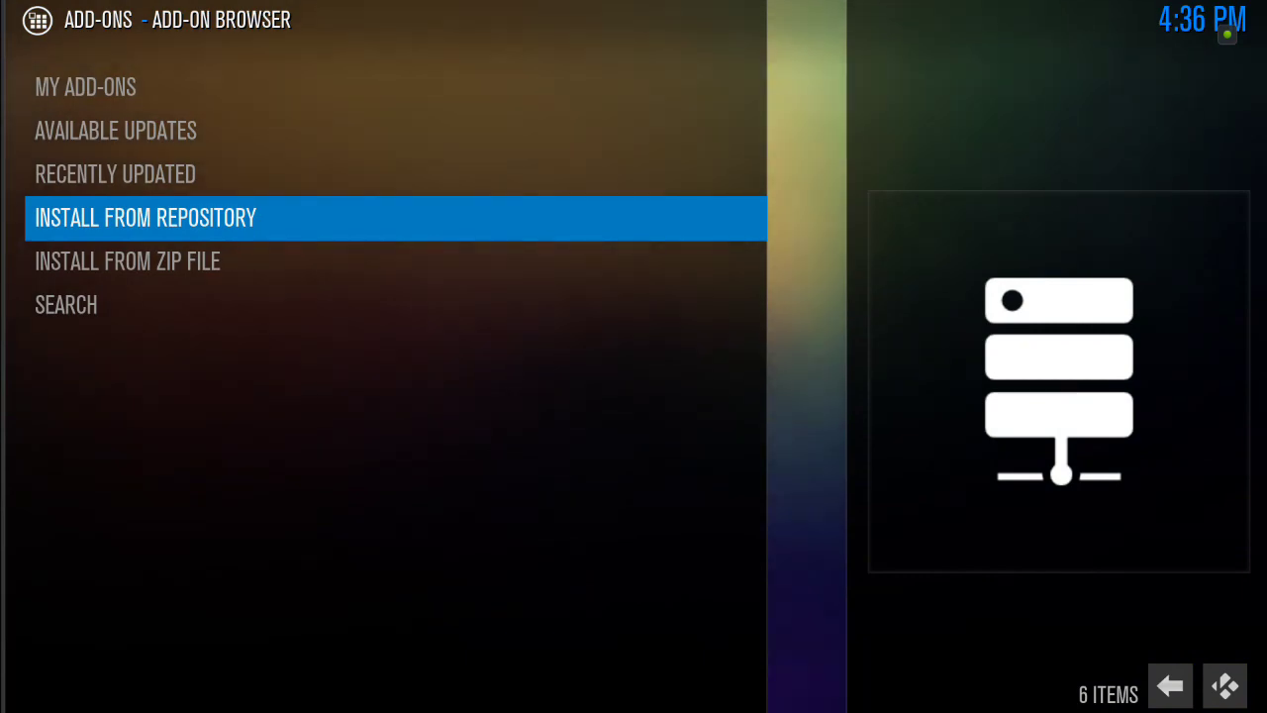
{"action": "key", "text": "Return"}
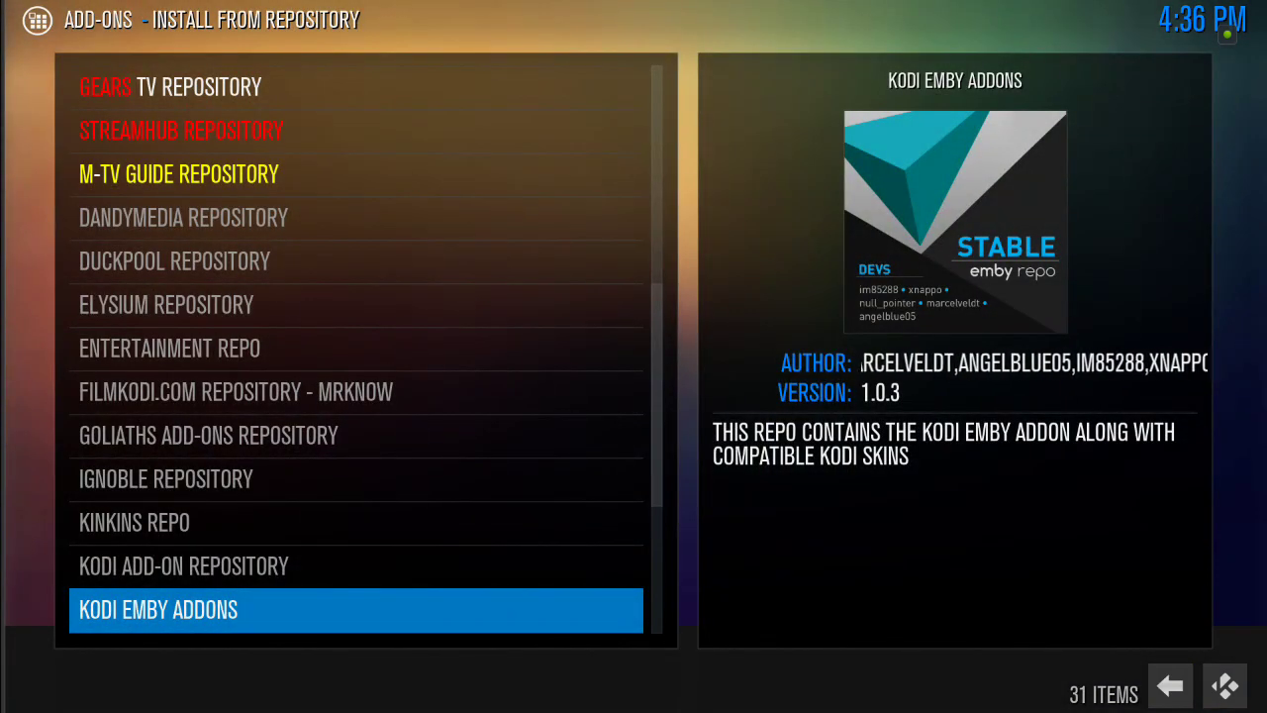
- Move to the GEARS TV REPOSITORY entry in the repository list
{"action": "key", "text": "Up"}
{"action": "key", "text": "Up"}
{"action": "key", "text": "Up"}
{"action": "key", "text": "Up"}
{"action": "key", "text": "Up"}
{"action": "key", "text": "Up"}
{"action": "key", "text": "Up"}
{"action": "key", "text": "Up"}
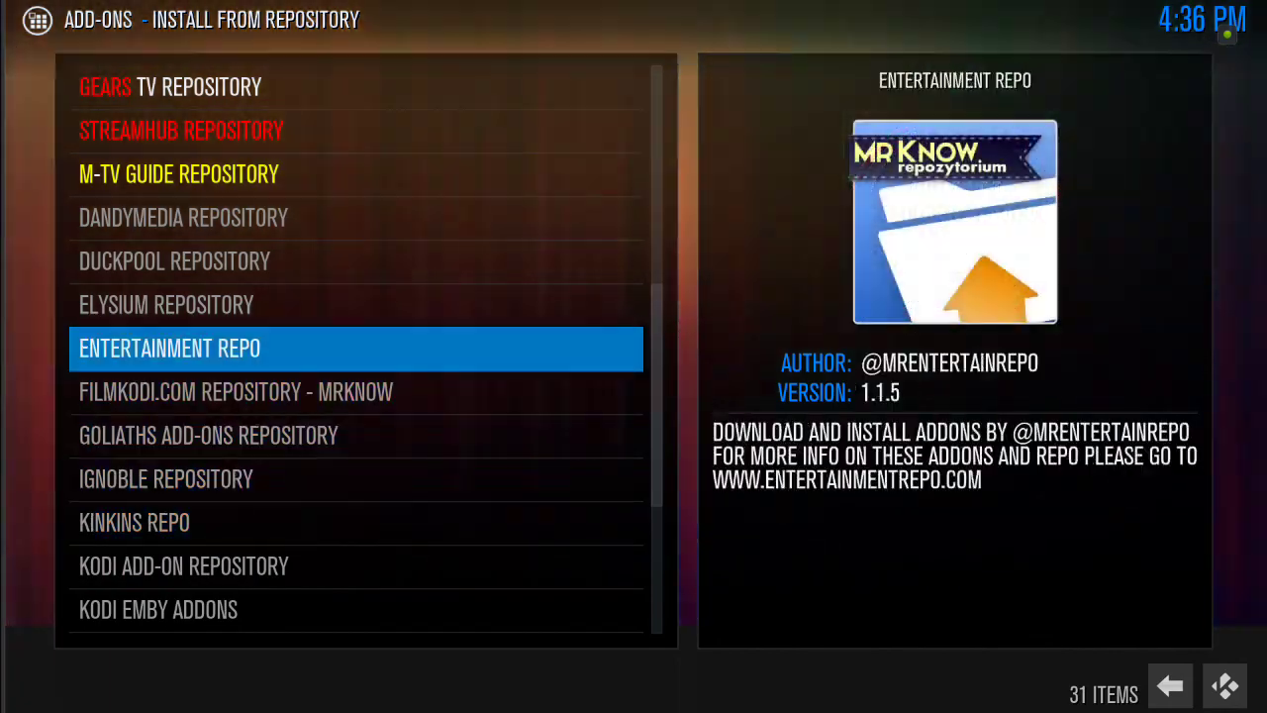
{"action": "key", "text": "Up"}
{"action": "key", "text": "Up"}
{"action": "key", "text": "Up"}
{"action": "key", "text": "Up"}
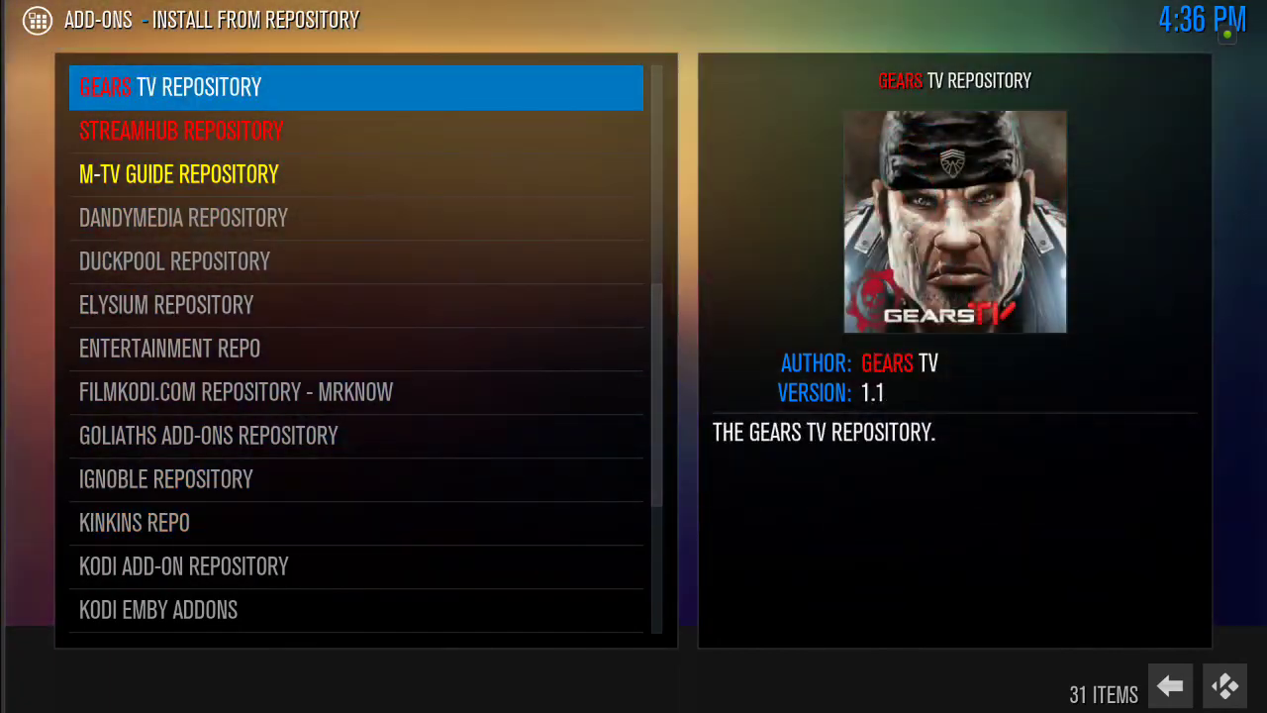
{"action": "key", "text": "Up"}
{"action": "key", "text": "Up"}
{"action": "key", "text": "Up"}
{"action": "key", "text": "Up"}
{"action": "key", "text": "Up"}
{"action": "key", "text": "Up"}
{"action": "key", "text": "Up"}
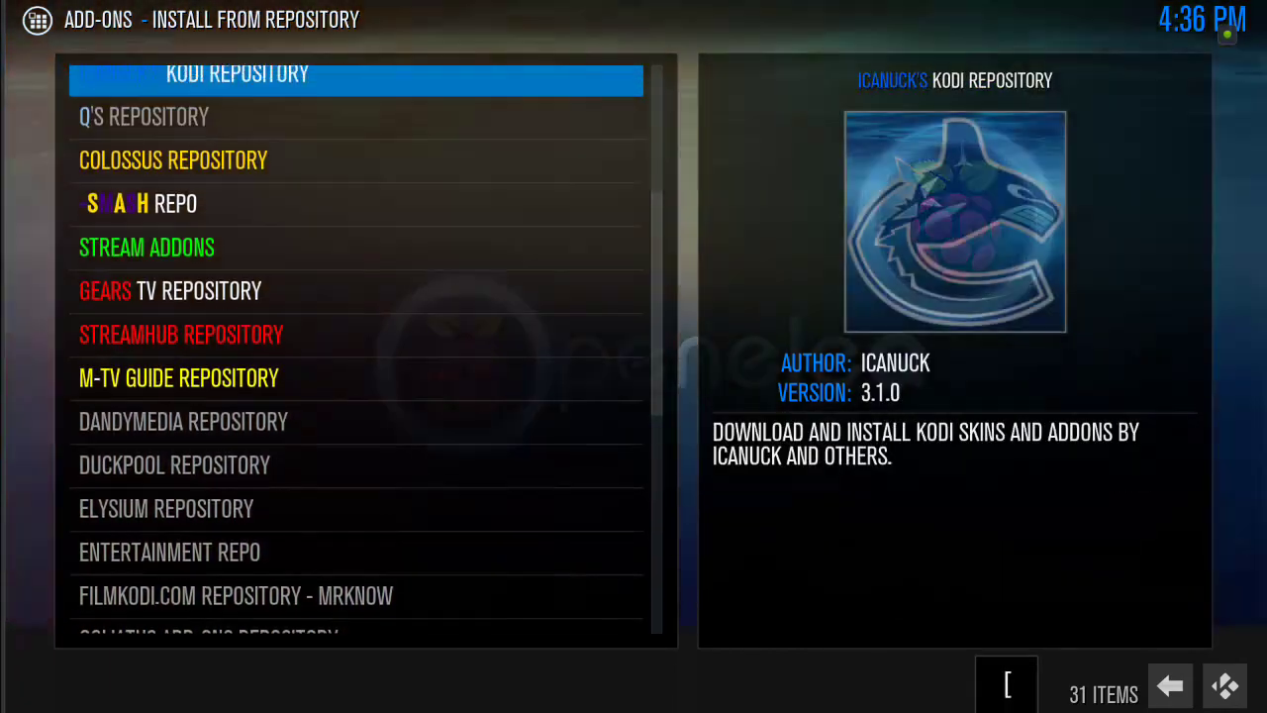
{"action": "key", "text": "Up"}
{"action": "key", "text": "Up"}
{"action": "key", "text": "Up"}
{"action": "key", "text": "Up"}
{"action": "key", "text": "Up"}
{"action": "key", "text": "Down"}
{"action": "key", "text": "Down"}
{"action": "key", "text": "Down"}
{"action": "key", "text": "Down"}
{"action": "key", "text": "Down"}
{"action": "key", "text": "Down"}
{"action": "key", "text": "Down"}
{"action": "key", "text": "Down"}
{"action": "key", "text": "Down"}
{"action": "key", "text": "Down"}
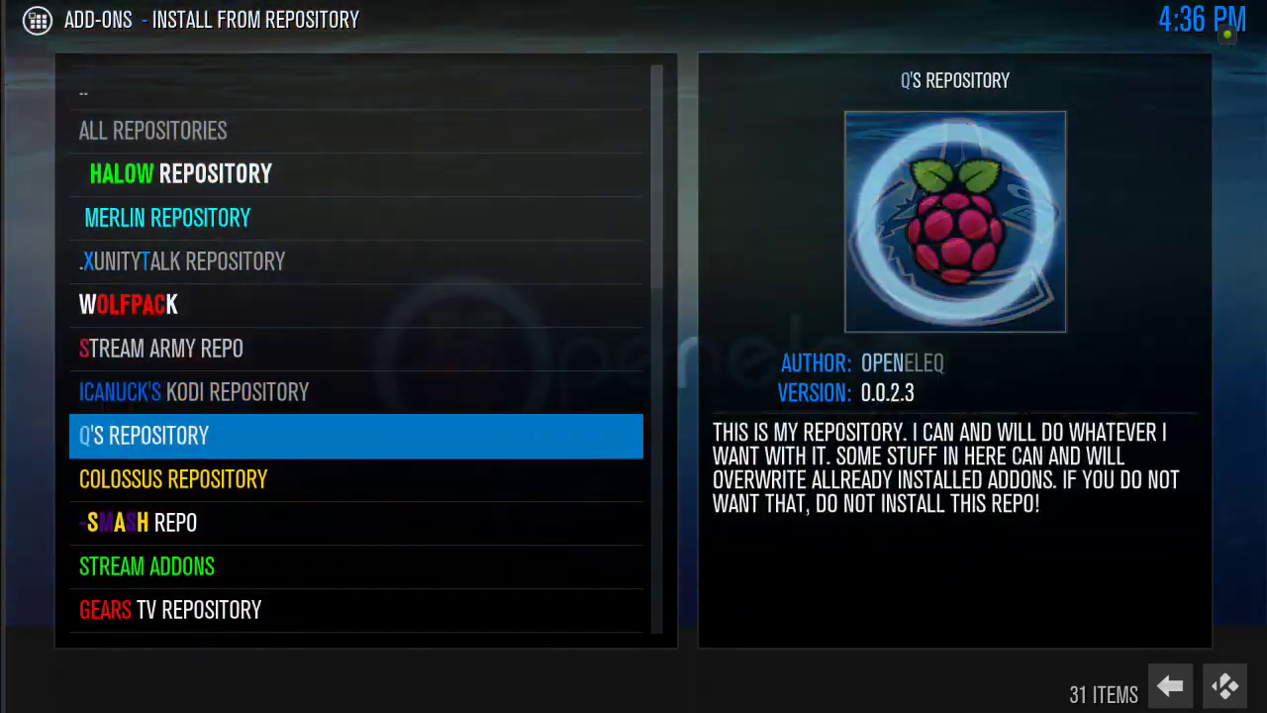
{"action": "key", "text": "Down"}
{"action": "key", "text": "Down"}
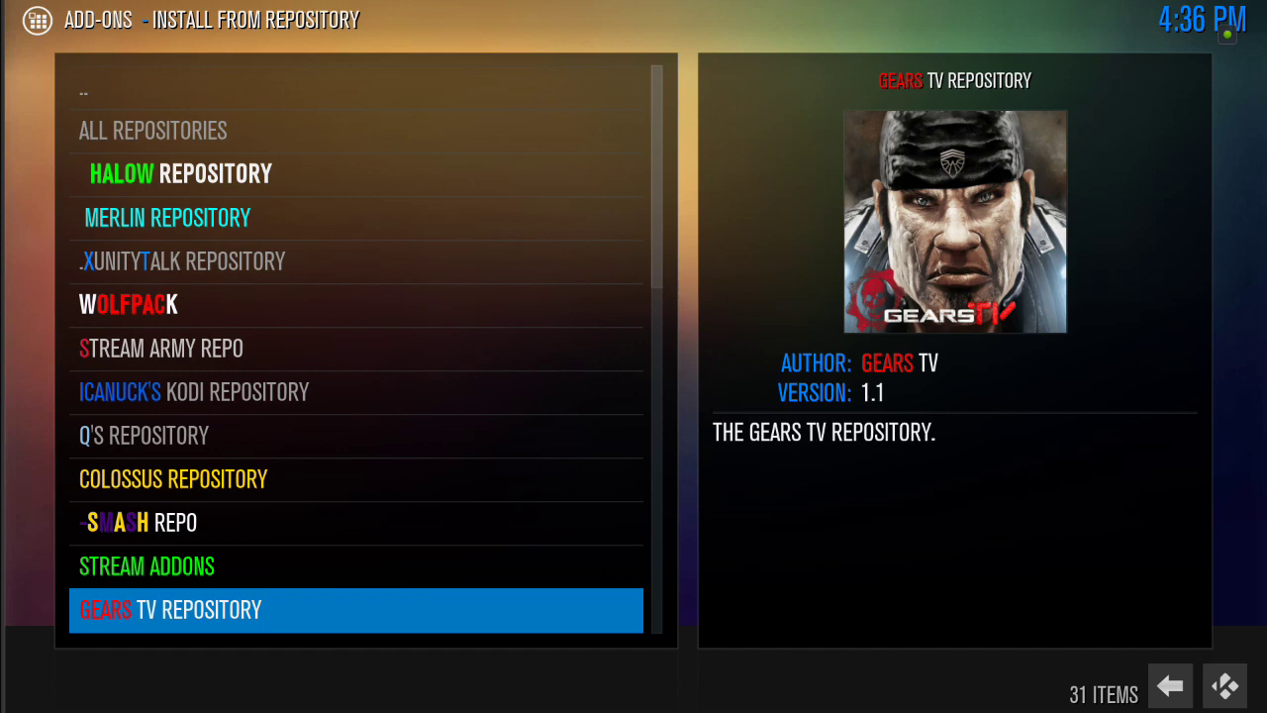
- Run Check for updates from the Gears TV Repository's context menu
{"action": "key", "text": "c"}
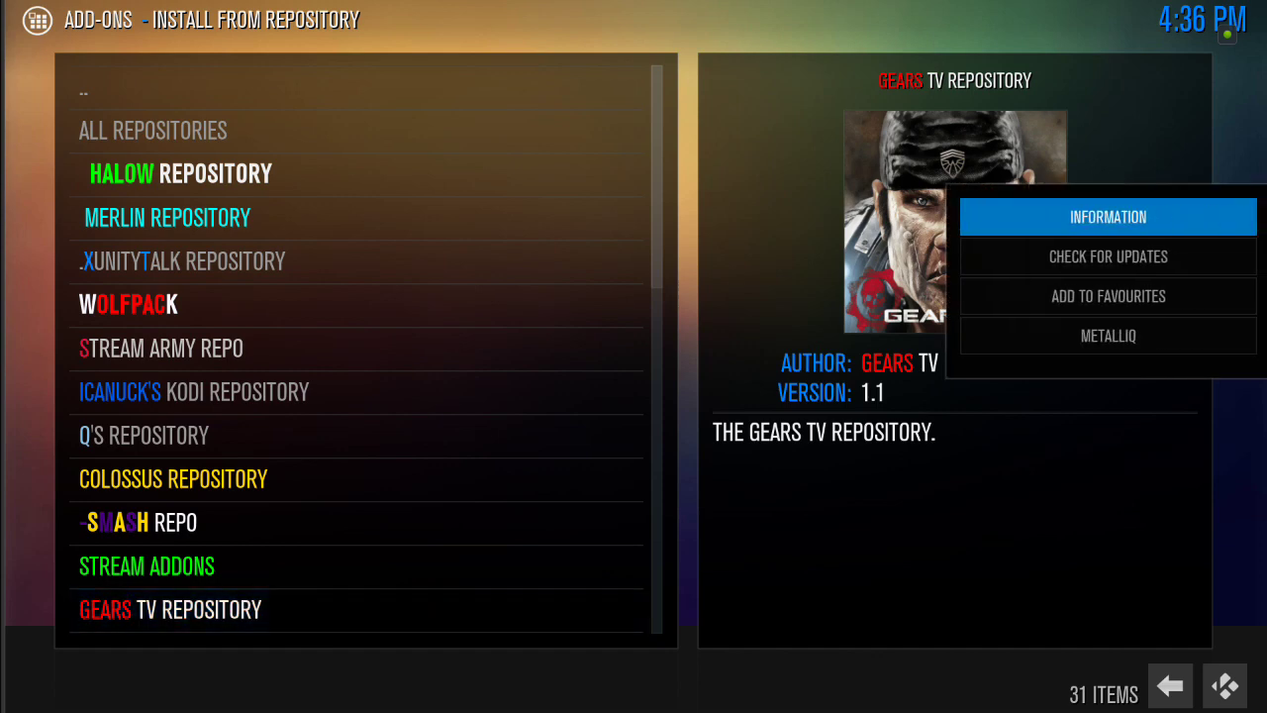
{"action": "key", "text": "Down"}
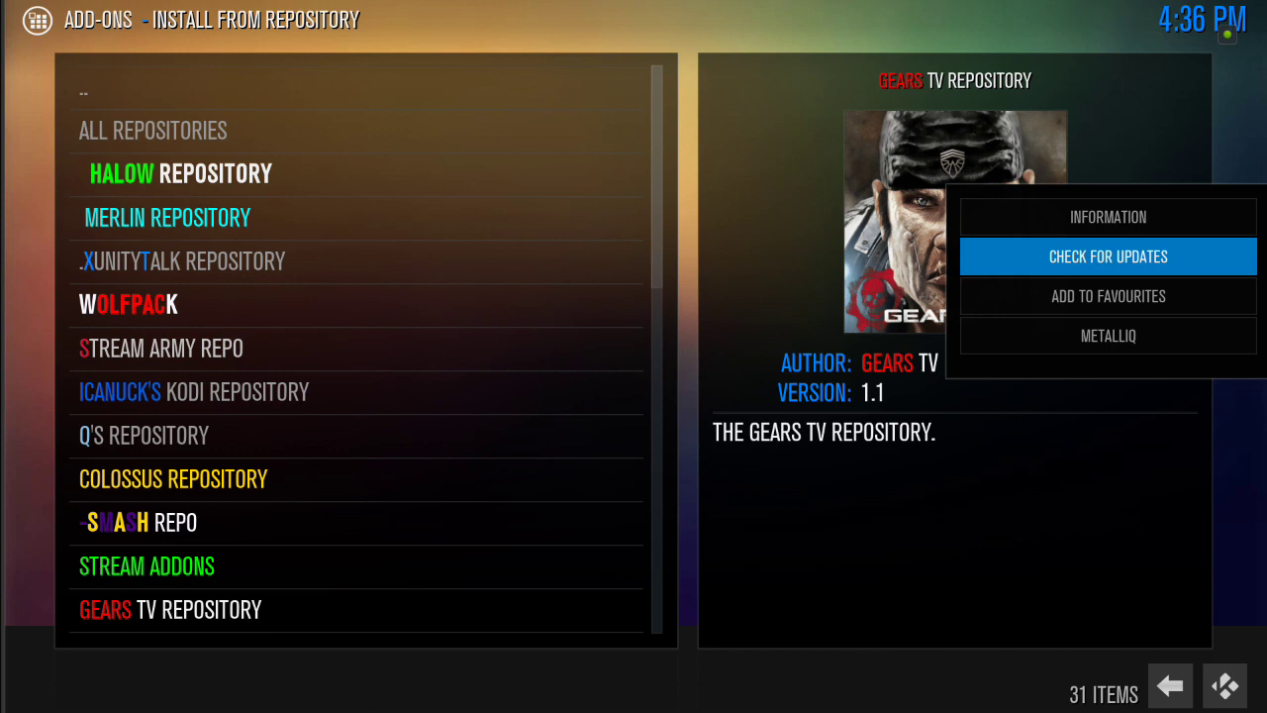
{"action": "key", "text": "Return"}
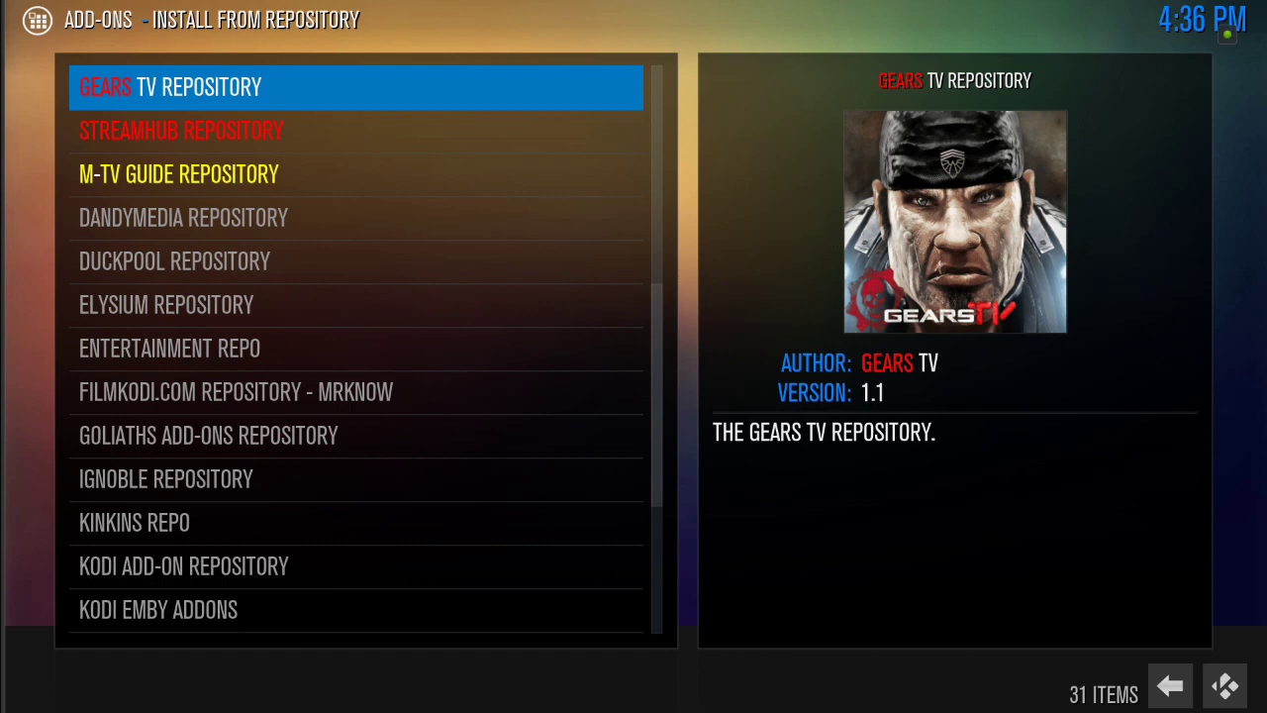
- Open the Gears TV Repository's Video Add-ons and select the Gears TV add-on
{"action": "key", "text": "Return"}
{"action": "key", "text": "Down"}
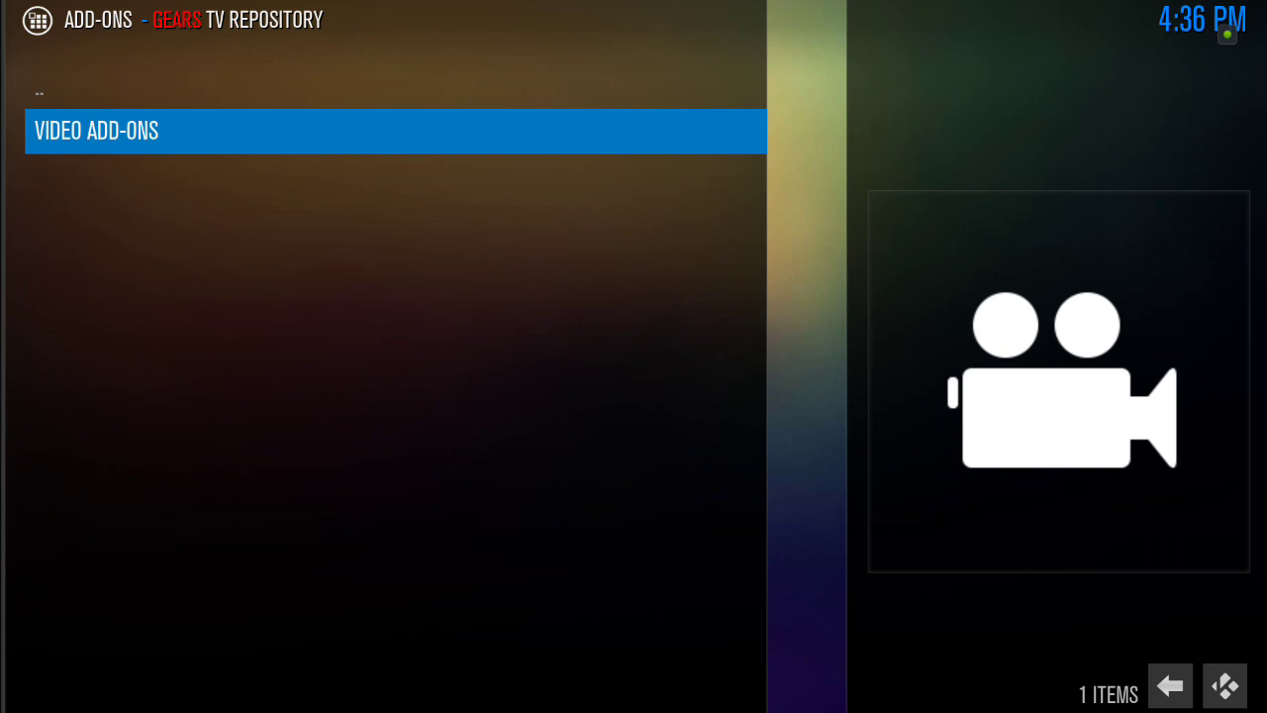
{"action": "key", "text": "Return"}
{"action": "key", "text": "Down"}
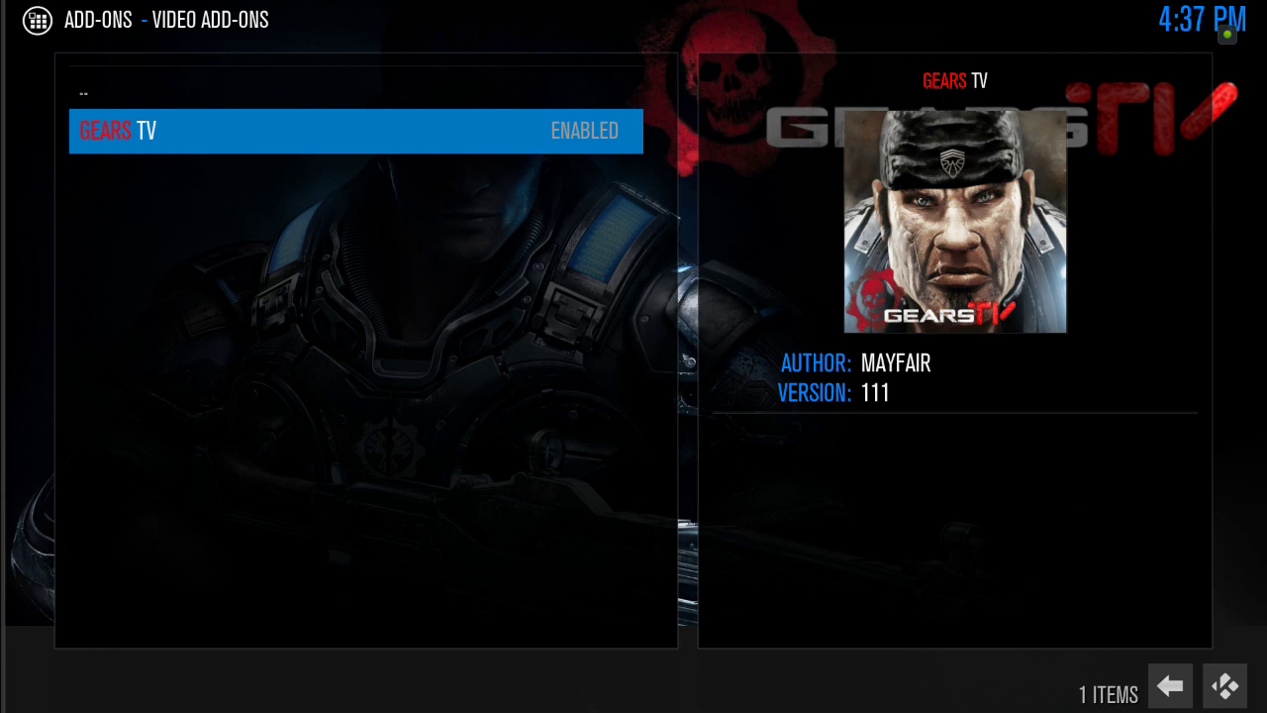
- Back out of the repository to the add-on browser's main list
{"action": "key", "text": "BackSpace"}
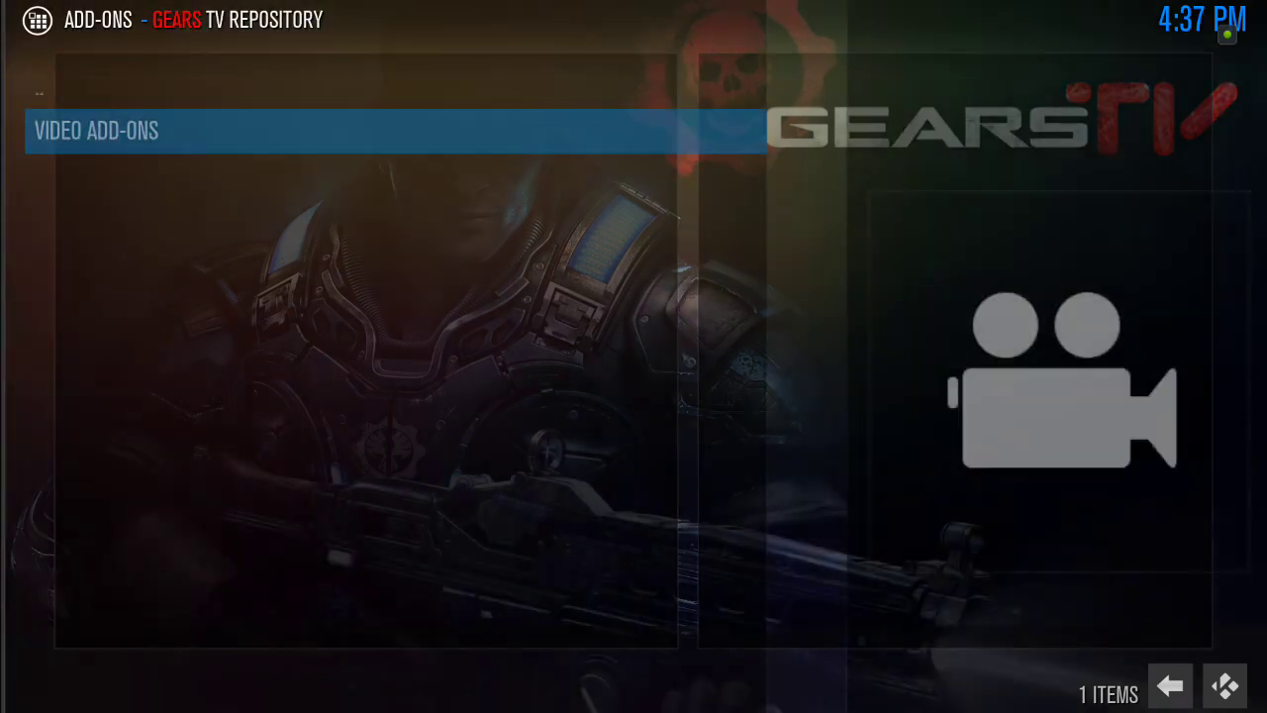
{"action": "key", "text": "BackSpace"}
{"action": "key", "text": "BackSpace"}
{"action": "key", "text": "BackSpace"}
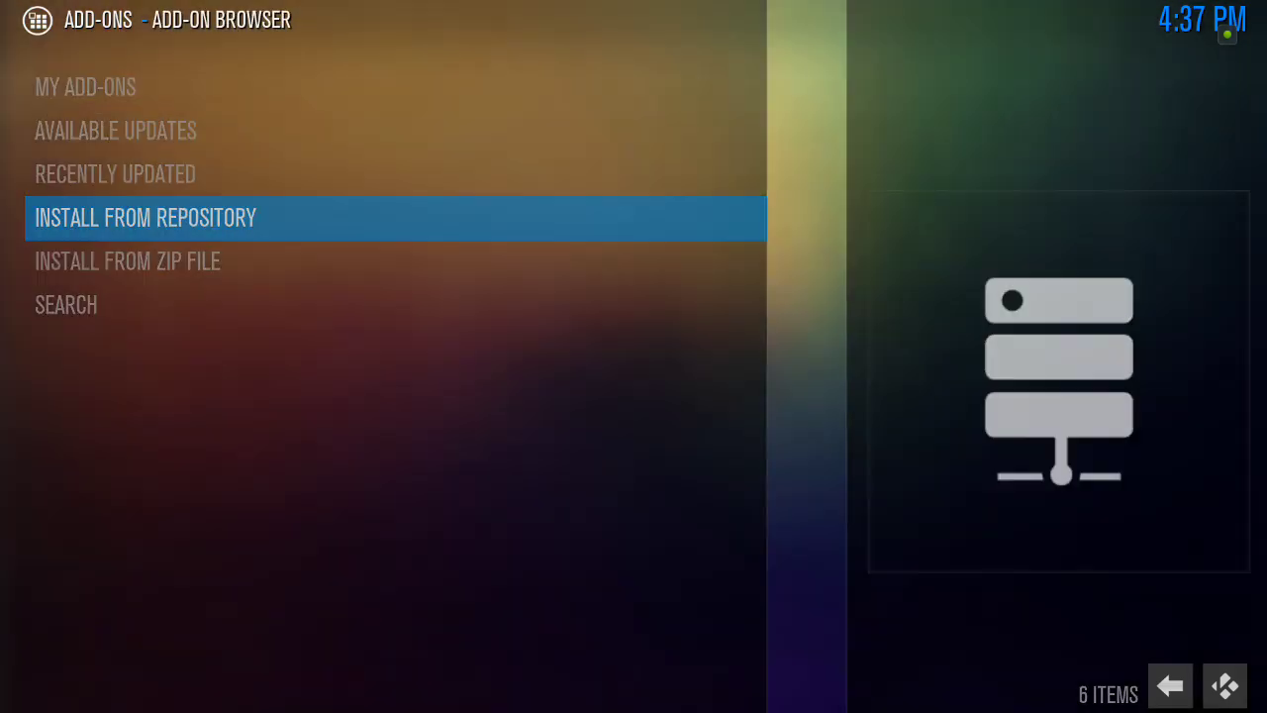
{"action": "key", "text": "BackSpace"}
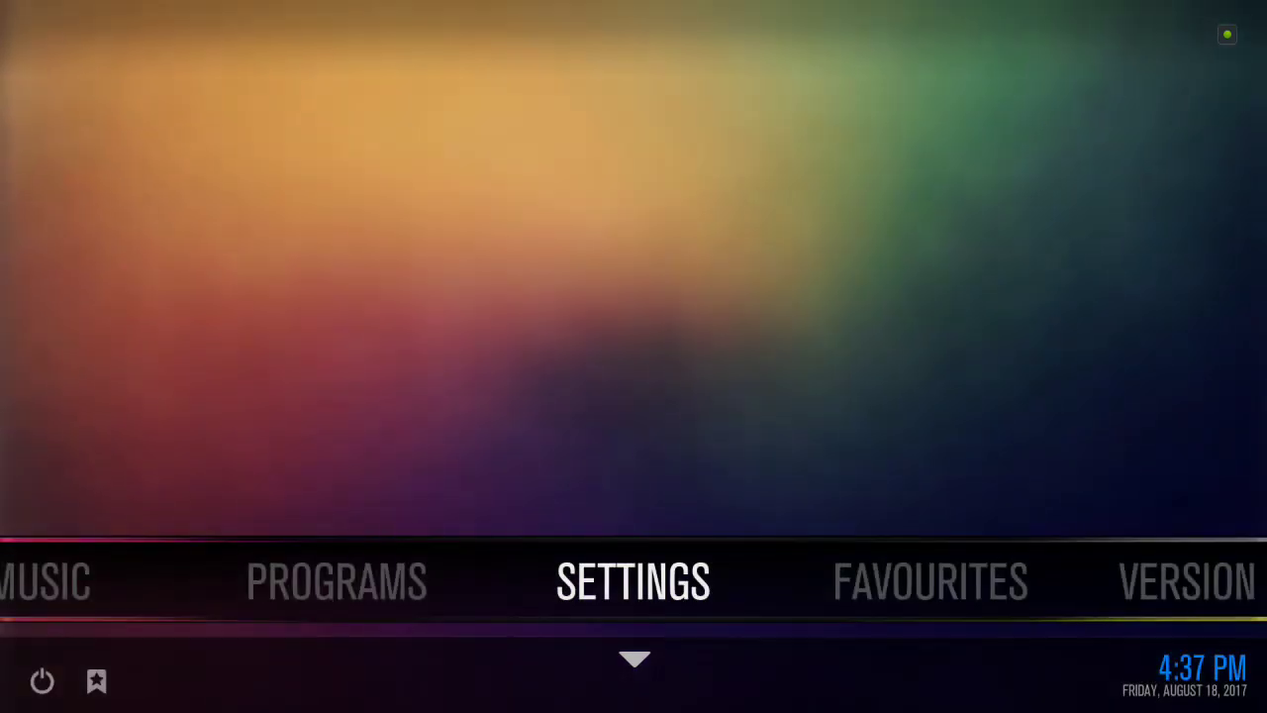
{"action": "key", "text": "Left"}
{"action": "key", "text": "Left"}
{"action": "key", "text": "Left"}
{"action": "key", "text": "Left"}
{"action": "key", "text": "Left"}
{"action": "key", "text": "Left"}
{"action": "key", "text": "Left"}
{"action": "key", "text": "Left"}
{"action": "key", "text": "Left"}
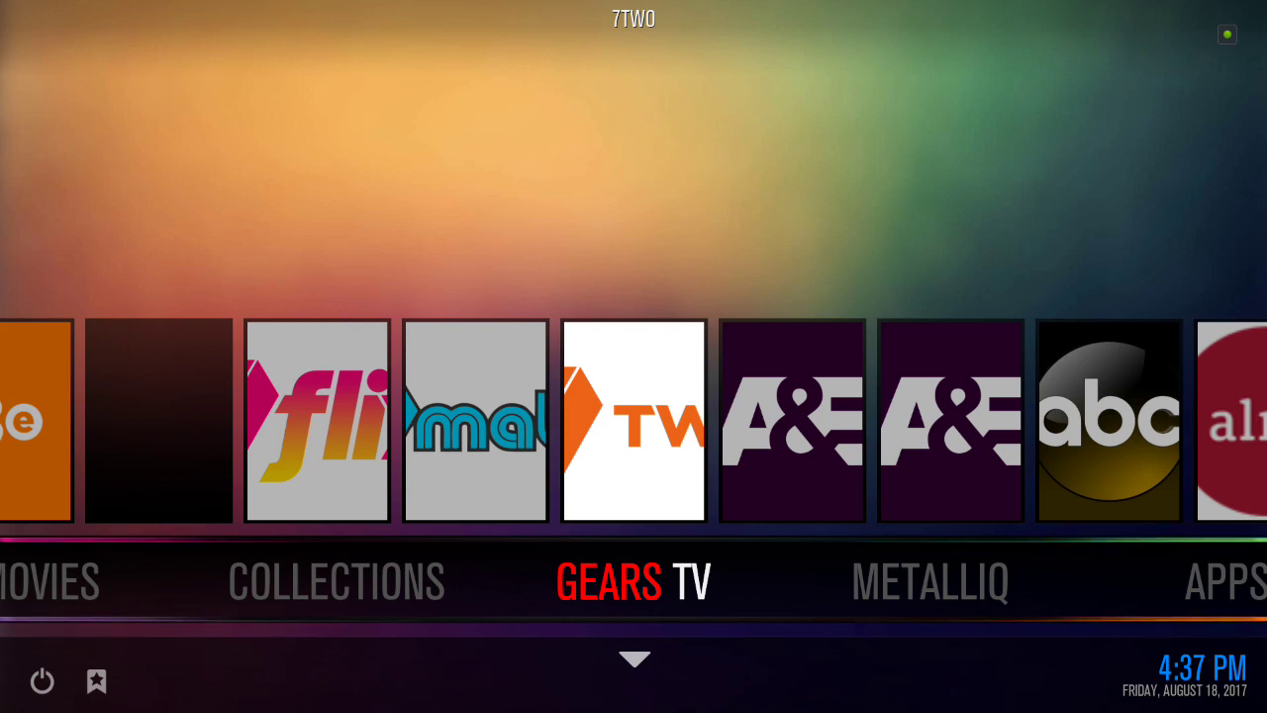
{"action": "key", "text": "Right"}
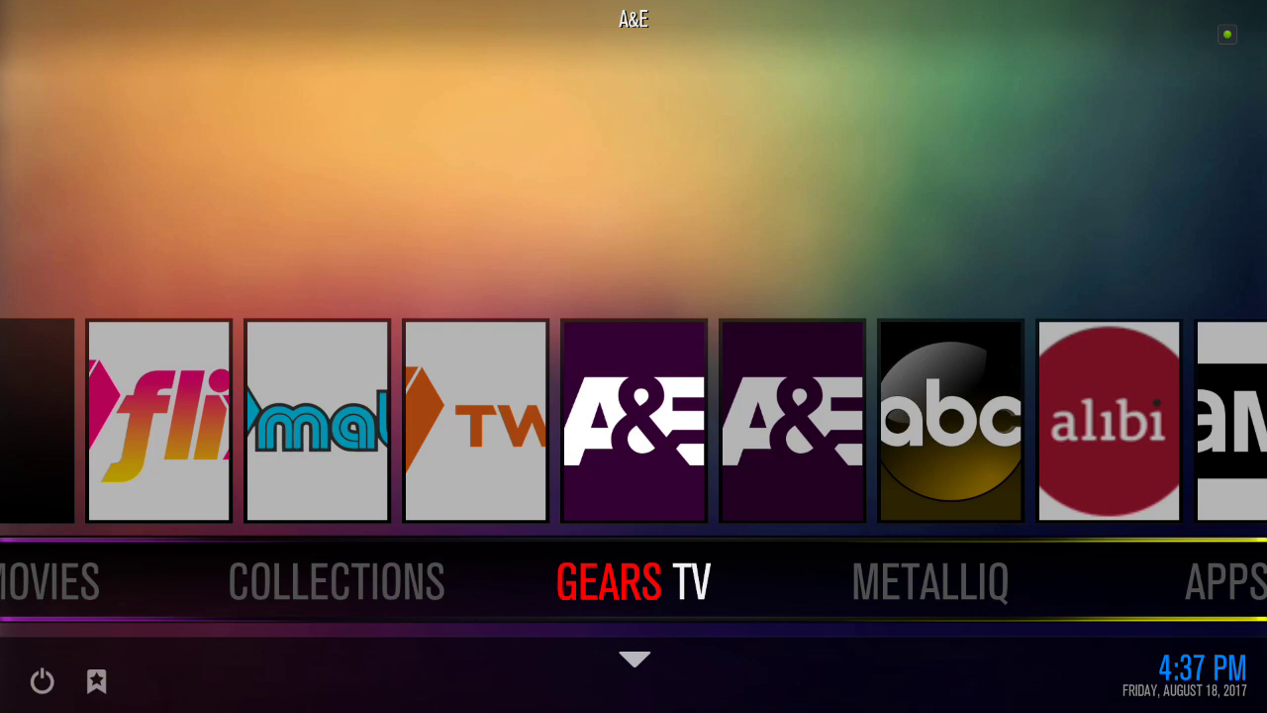
{"action": "key", "text": "Down"}
{"action": "key", "text": "Right"}
{"action": "key", "text": "Right"}
{"action": "key", "text": "Right"}
{"action": "key", "text": "Right"}
{"action": "key", "text": "Right"}
{"action": "key", "text": "Right"}
{"action": "key", "text": "Right"}
{"action": "key", "text": "Right"}
{"action": "key", "text": "Right"}
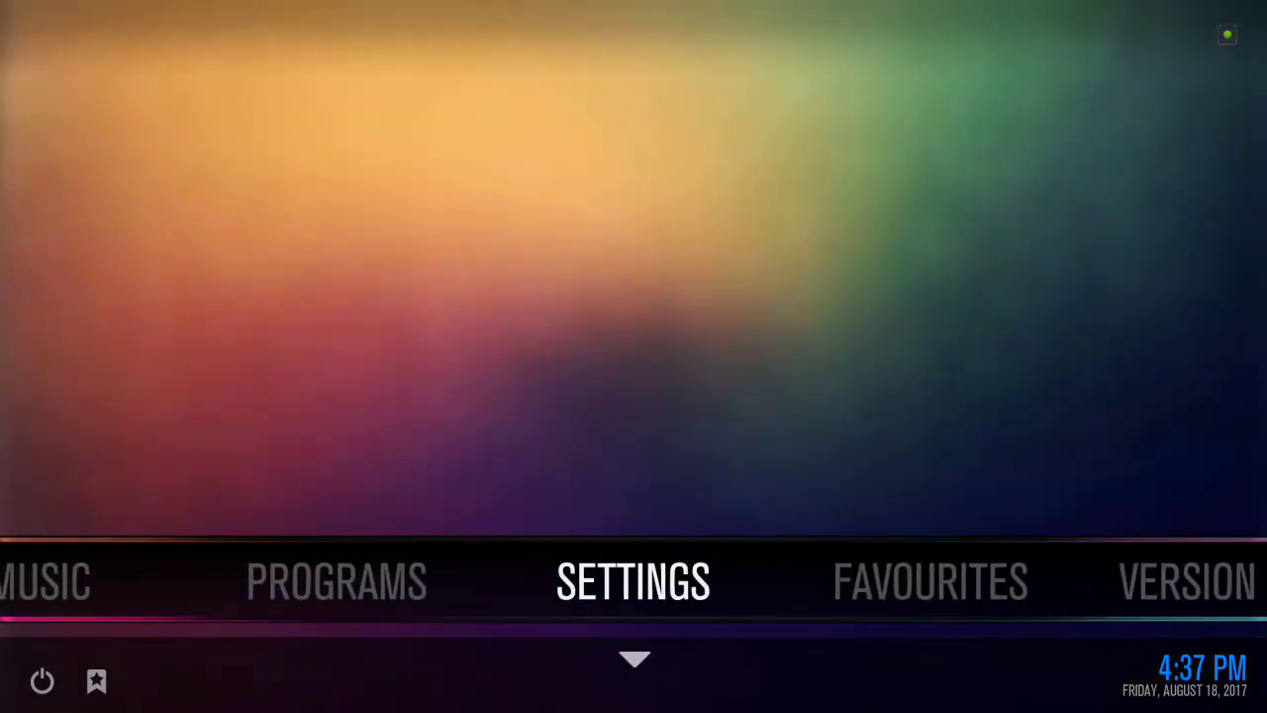
- Open M-TV Guide Repository's Program Add-ons and highlight Mayfair Guide Pro 1.2.0
{"action": "key", "text": "Return"}
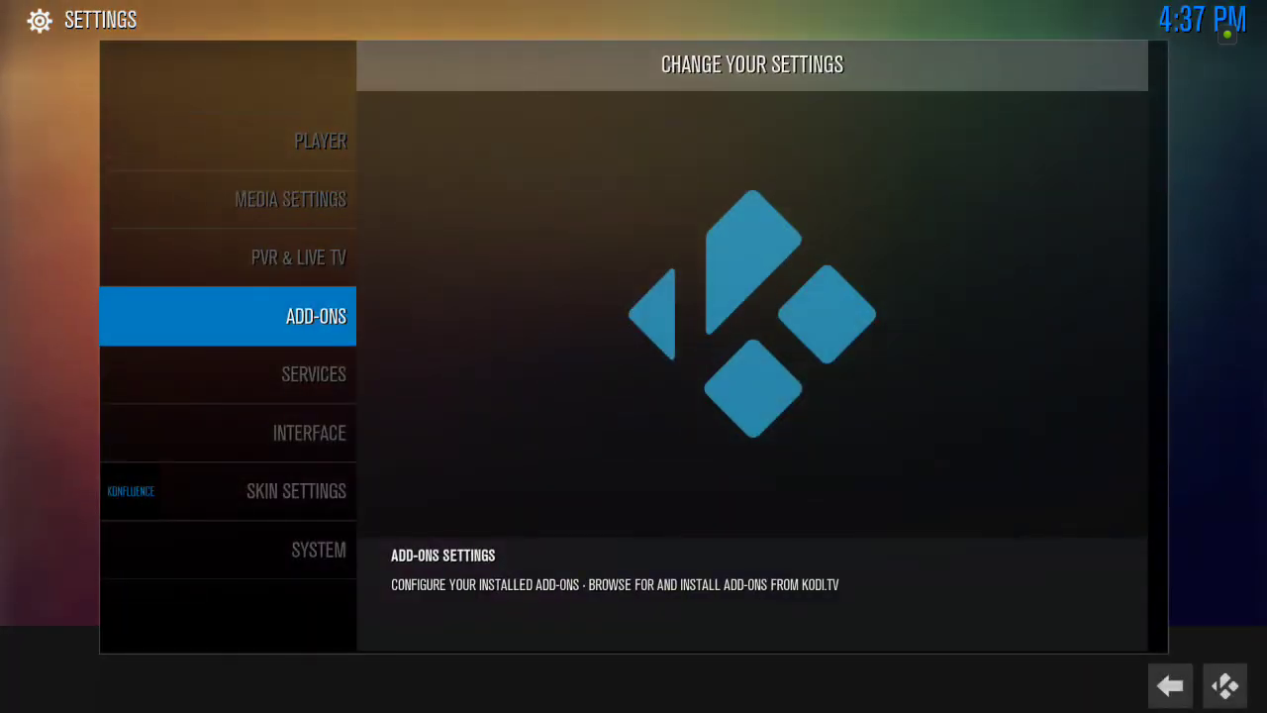
{"action": "key", "text": "Return"}
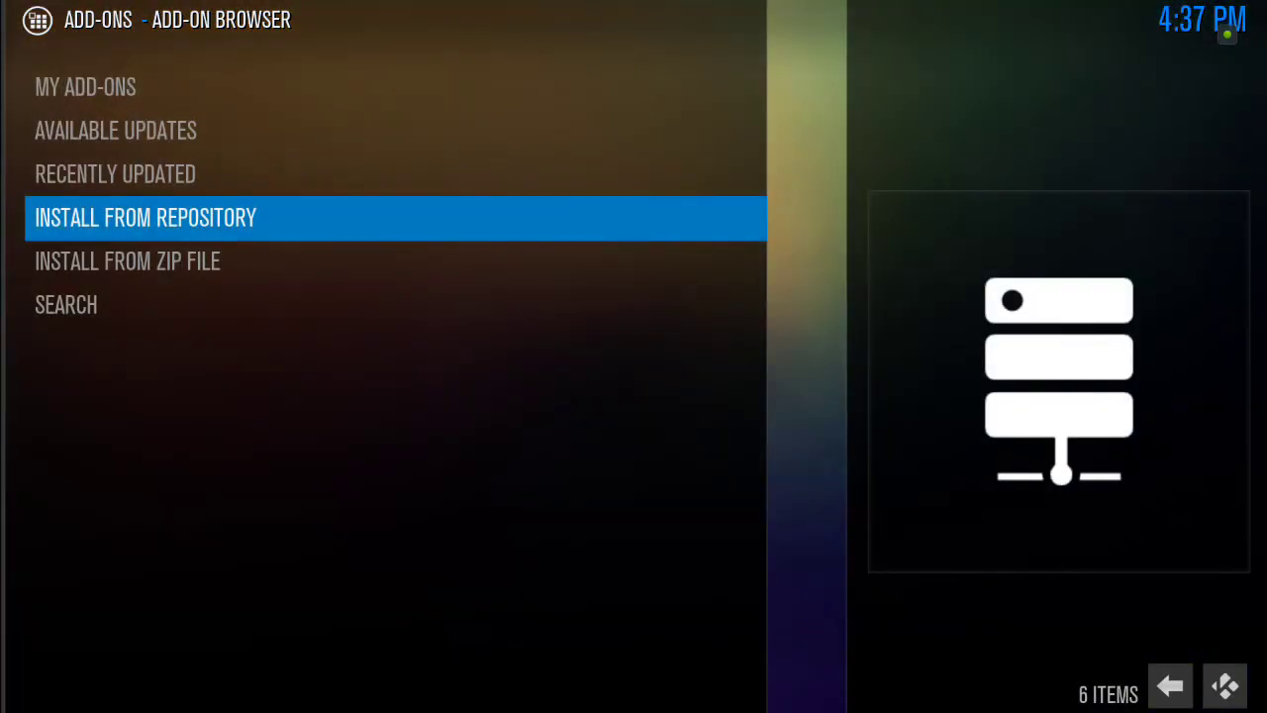
{"action": "key", "text": "Return"}
{"action": "key", "text": "Down"}
{"action": "key", "text": "Down"}
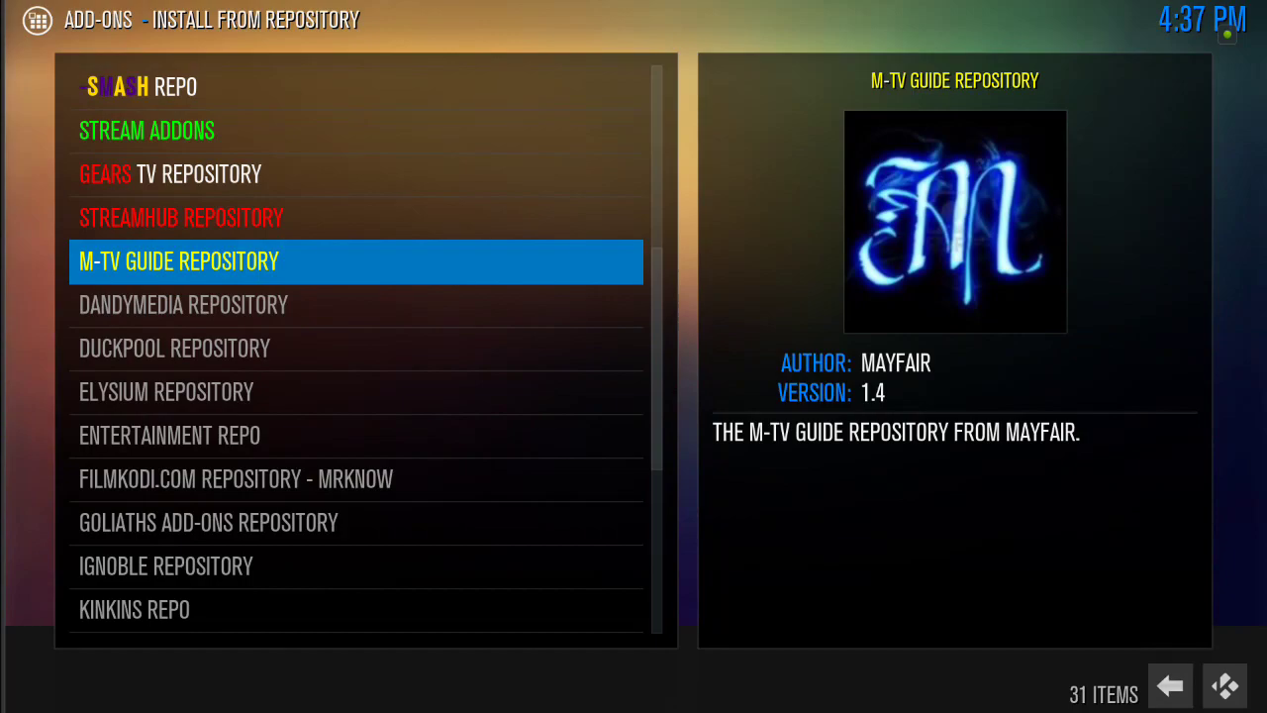
{"action": "key", "text": "Return"}
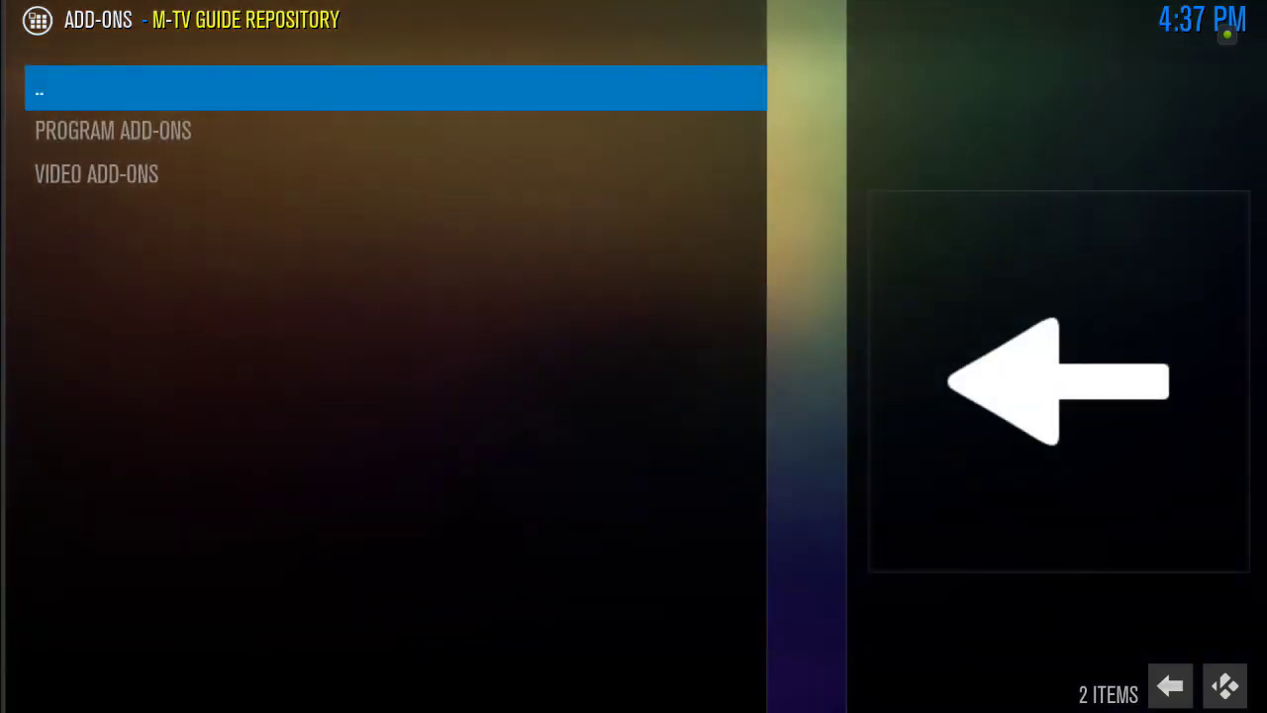
{"action": "key", "text": "Down"}
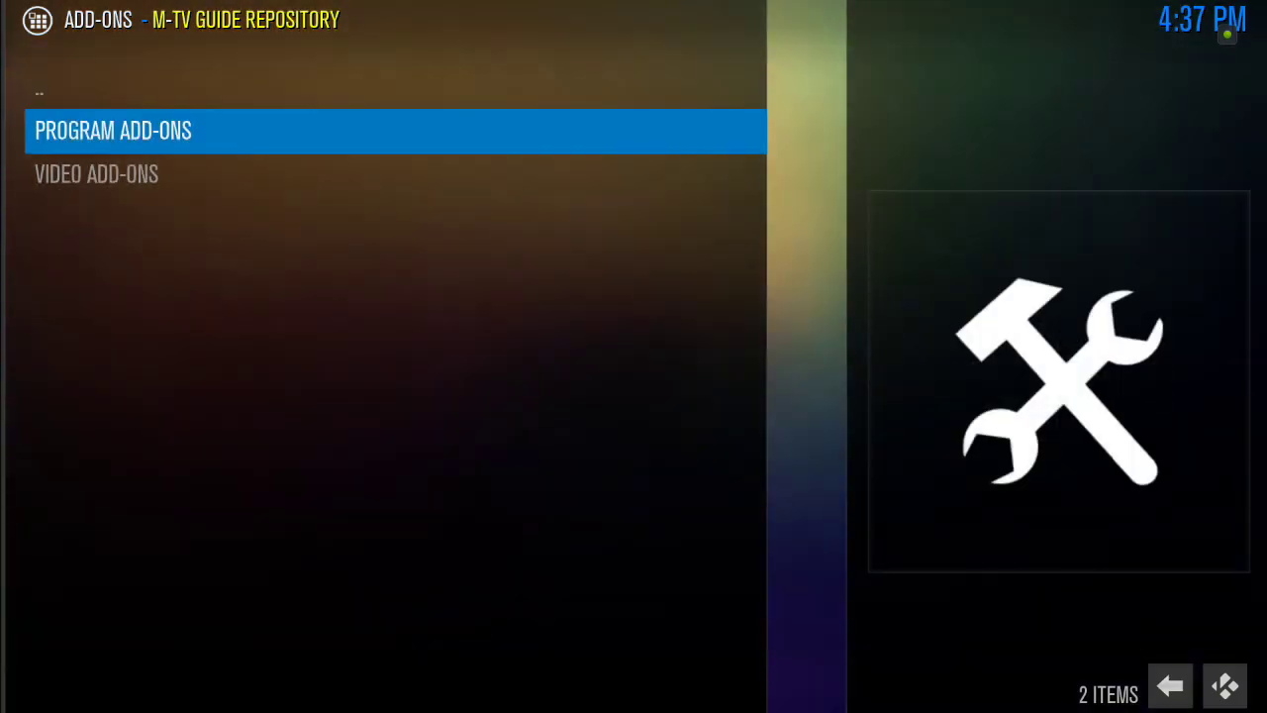
{"action": "key", "text": "Return"}
{"action": "key", "text": "Down"}
{"action": "key", "text": "Down"}
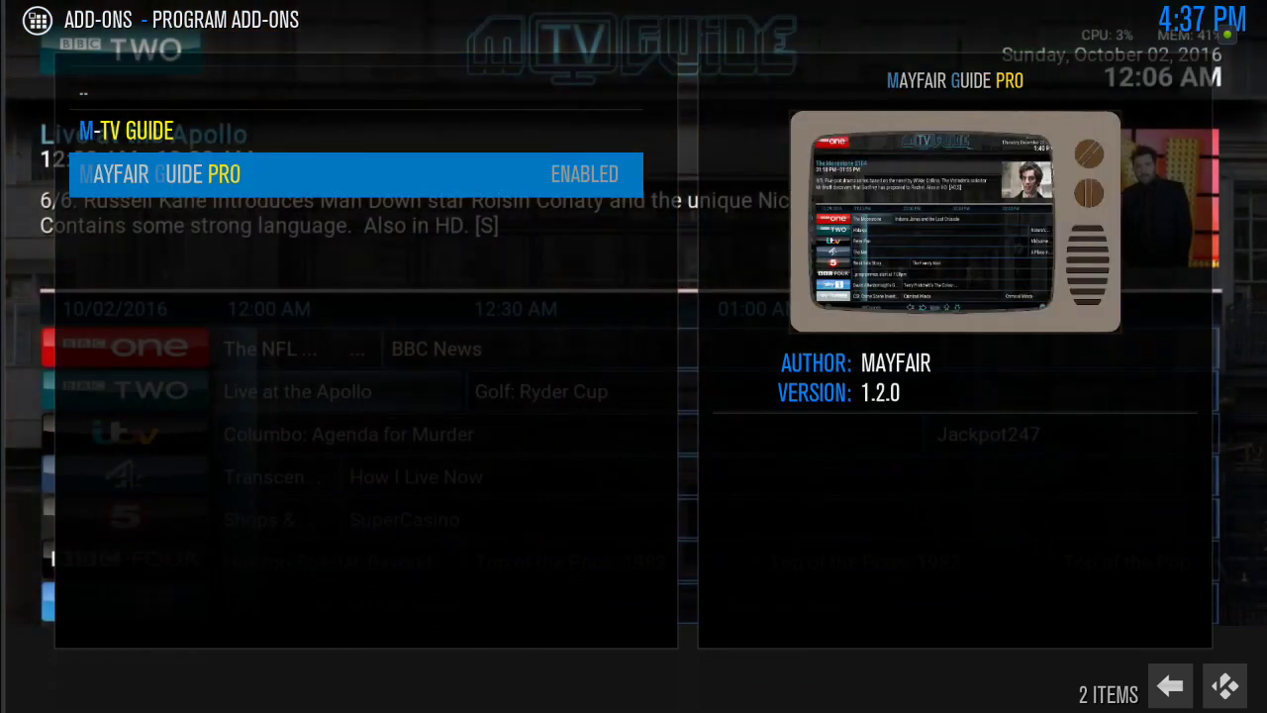
- Open Mayfair Guide Pro's configuration at the Maintenance category
{"action": "key", "text": "Return"}
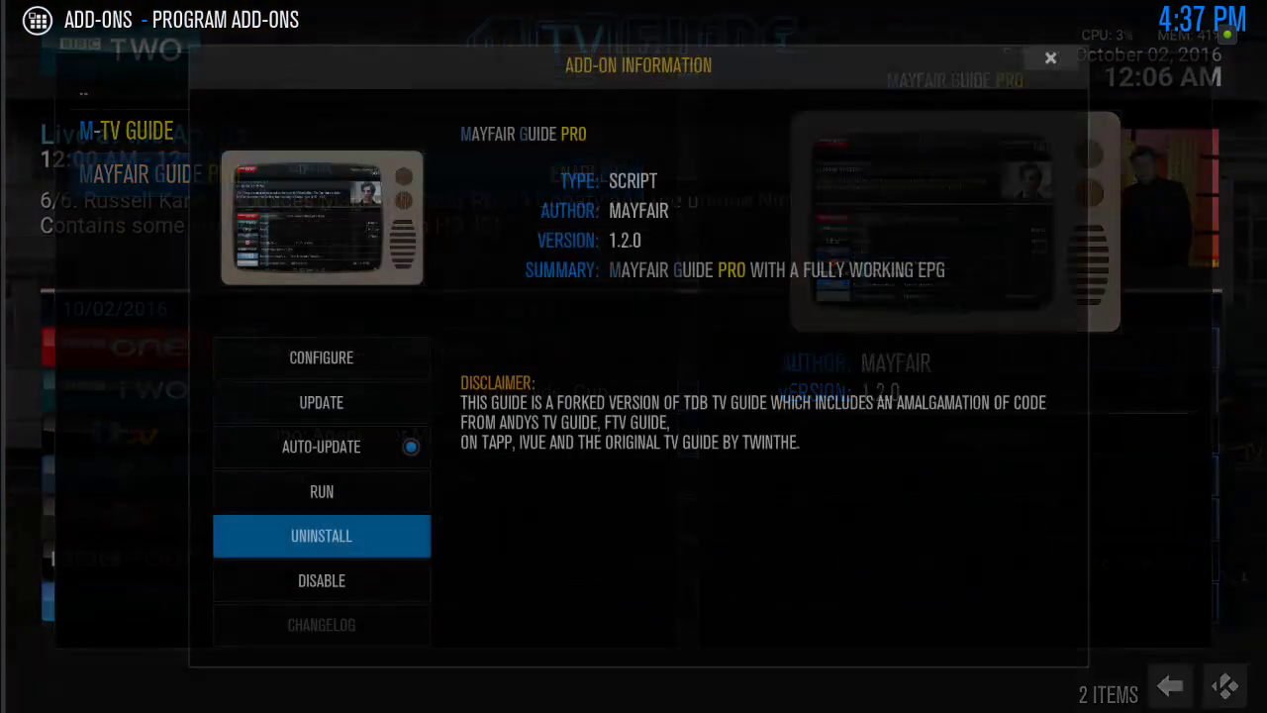
{"action": "key", "text": "Up"}
{"action": "key", "text": "Up"}
{"action": "key", "text": "Up"}
{"action": "key", "text": "Up"}
{"action": "key", "text": "Return"}
{"action": "key", "text": "Right"}
{"action": "key", "text": "Right"}
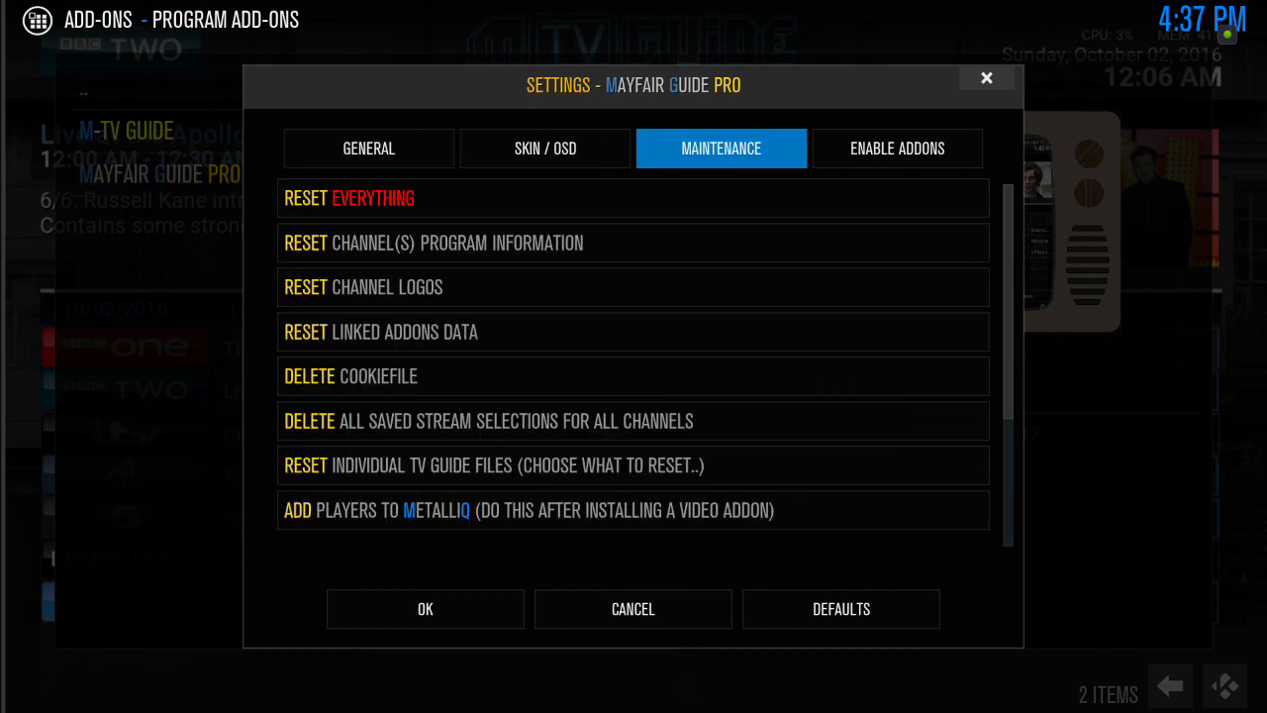
- Delete all saved stream selections, confirming the prompt
{"action": "key", "text": "Down"}
{"action": "key", "text": "Down"}
{"action": "key", "text": "Down"}
{"action": "key", "text": "Down"}
{"action": "key", "text": "Down"}
{"action": "key", "text": "Down"}
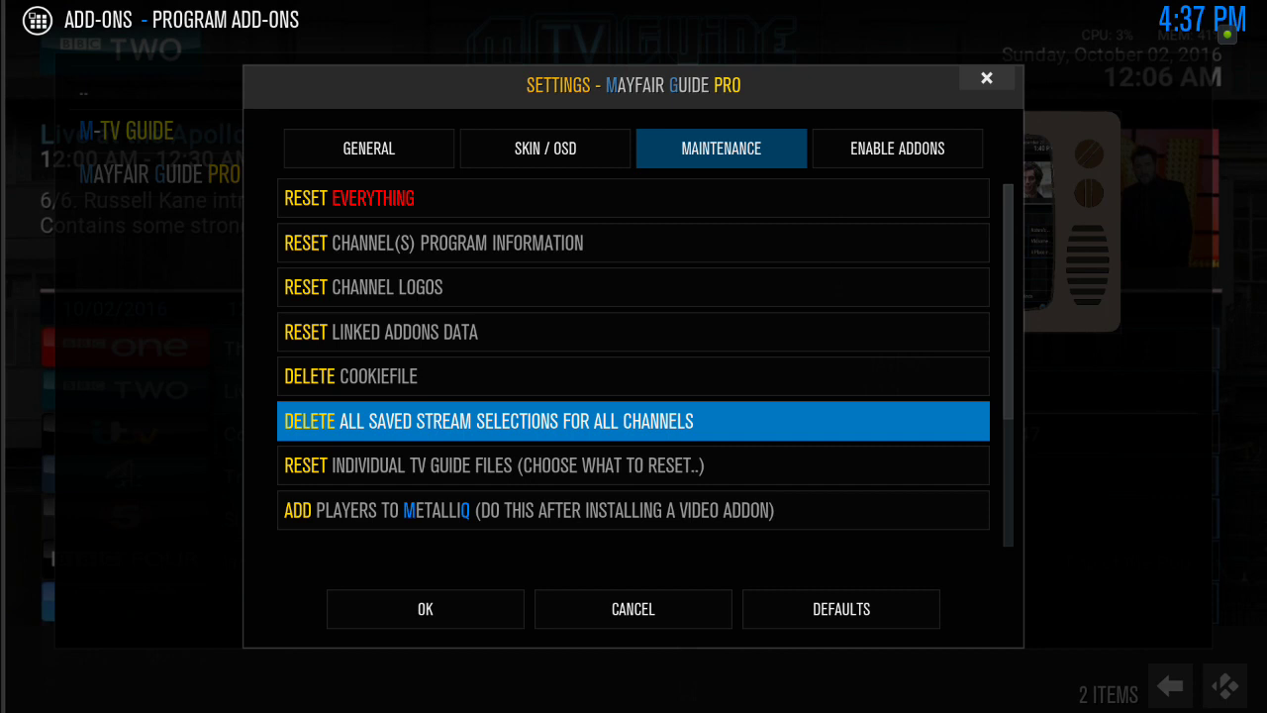
{"action": "key", "text": "Return"}
{"action": "key", "text": "Left"}
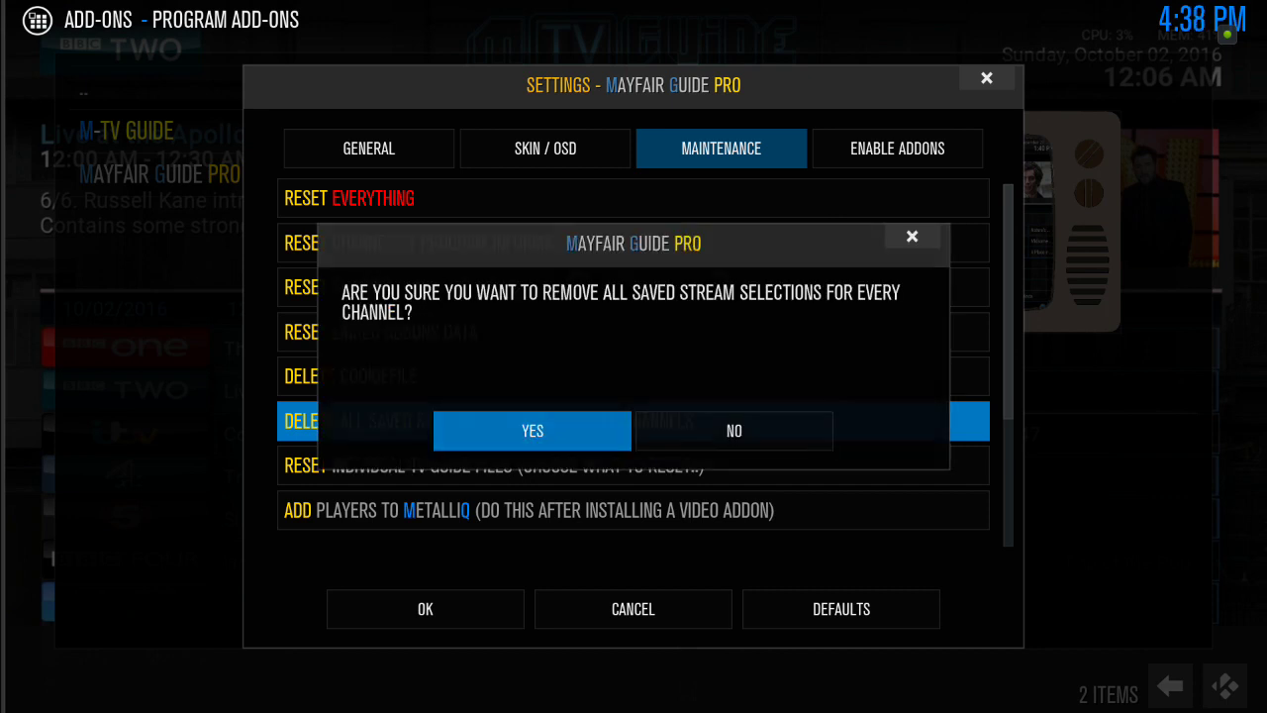
{"action": "key", "text": "Return"}
{"action": "key", "text": "Return"}
{"action": "key", "text": "Up"}
{"action": "key", "text": "Up"}
{"action": "key", "text": "Up"}
{"action": "key", "text": "Up"}
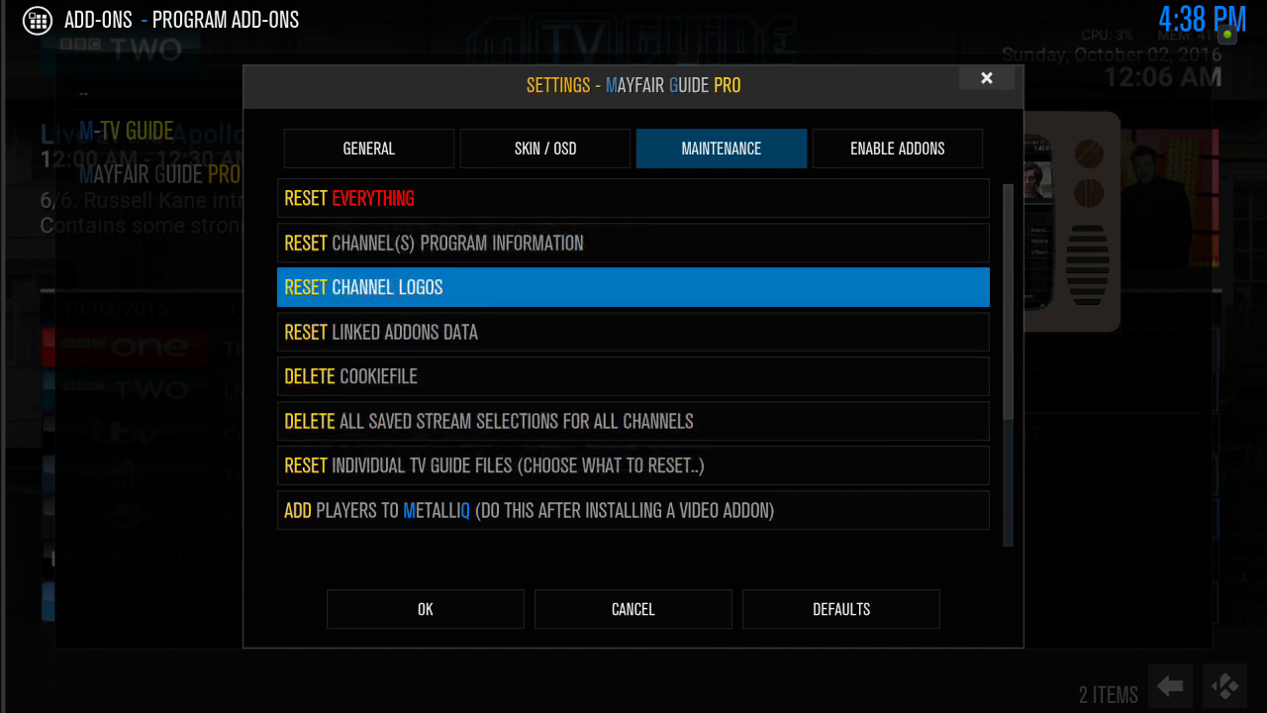
- Reset the channels' program information and attempt a channel logo reset
{"action": "key", "text": "Return"}
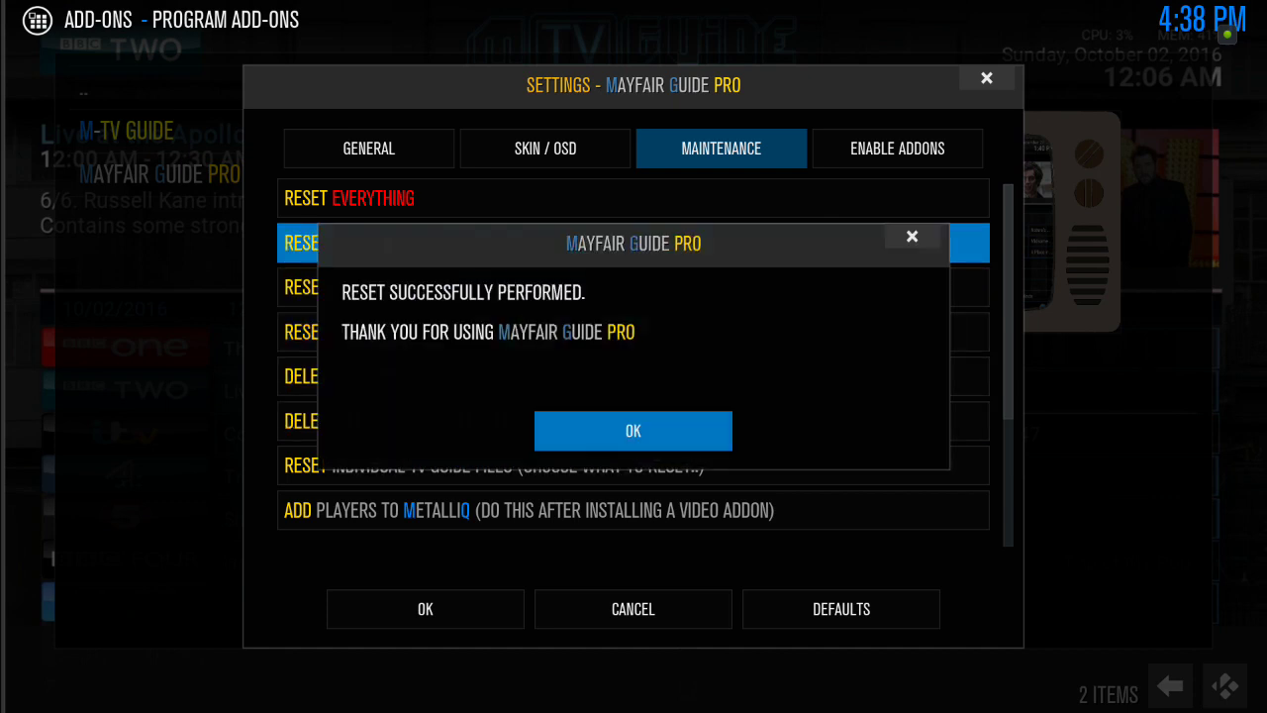
{"action": "key", "text": "Return"}
{"action": "key", "text": "Down"}
{"action": "key", "text": "Return"}
{"action": "key", "text": "Return"}
{"action": "key", "text": "Down"}
{"action": "key", "text": "Down"}
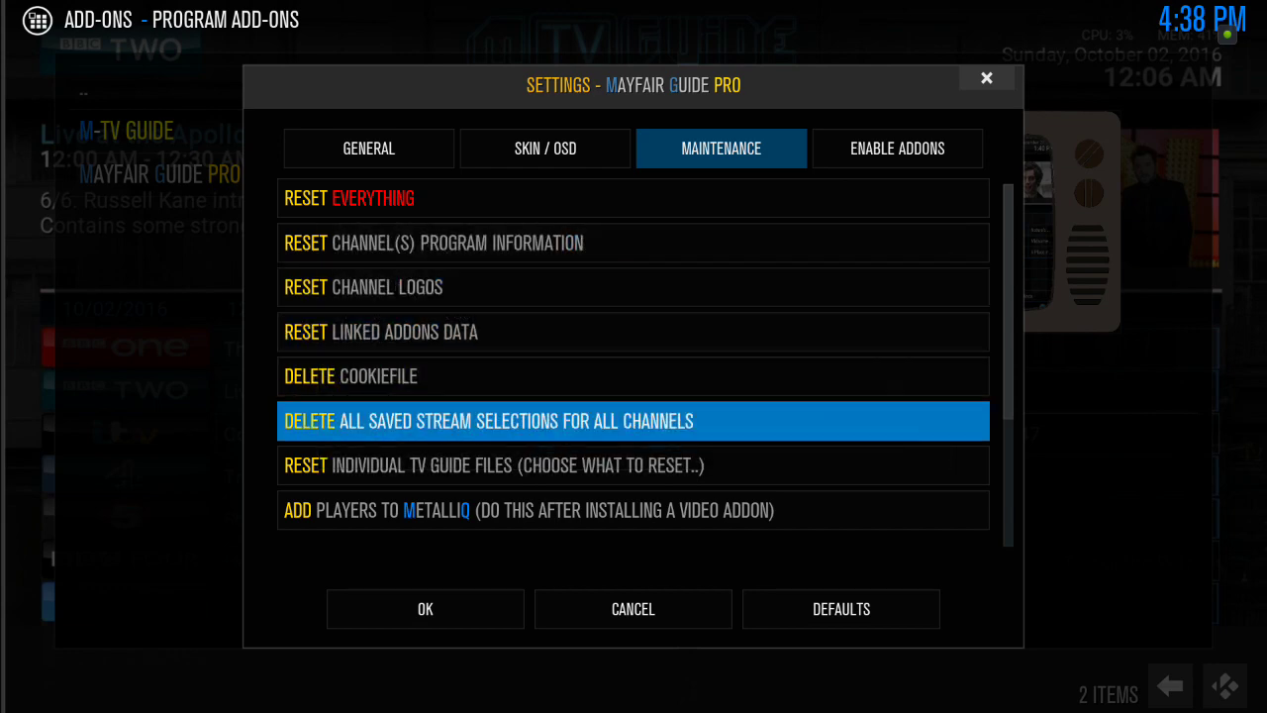
- Accept the guide settings and back out to the Install from Repository list
{"action": "key", "text": "Down"}
{"action": "key", "text": "Down"}
{"action": "key", "text": "Down"}
{"action": "key", "text": "Down"}
{"action": "key", "text": "Down"}
{"action": "key", "text": "Down"}
{"action": "key", "text": "Down"}
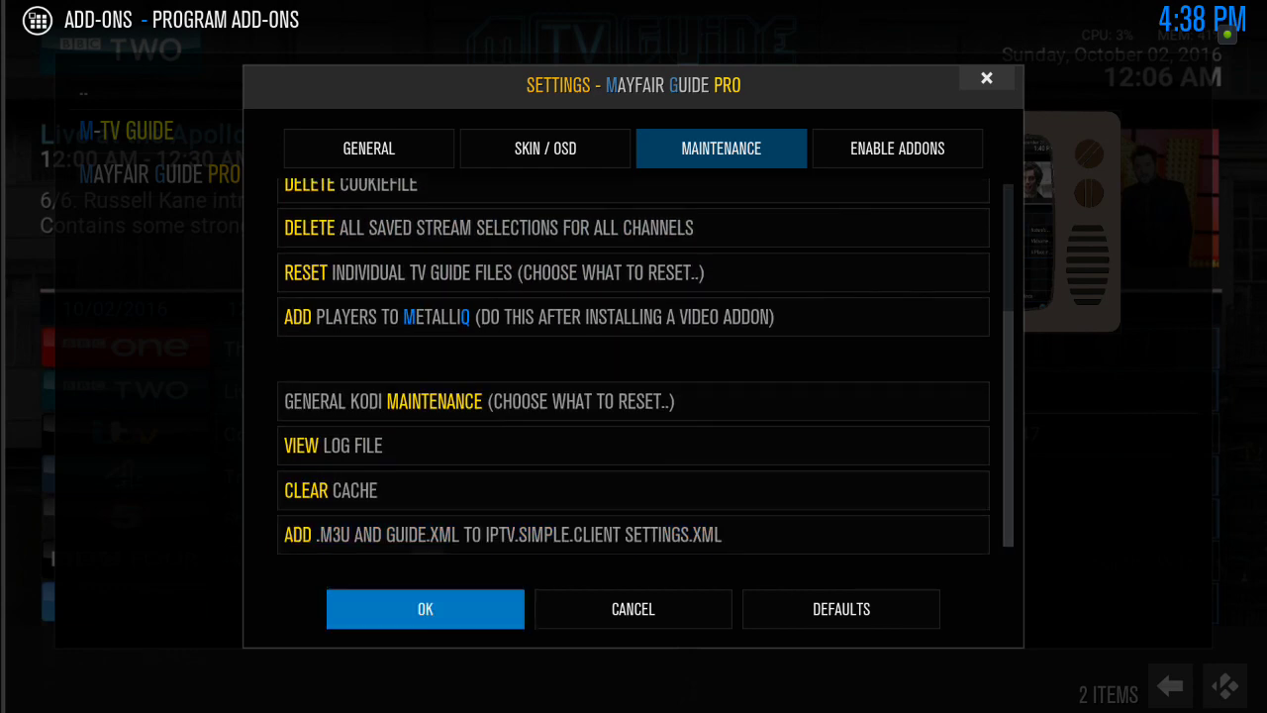
{"action": "key", "text": "Return"}
{"action": "key", "text": "BackSpace"}
{"action": "key", "text": "BackSpace"}
{"action": "key", "text": "BackSpace"}
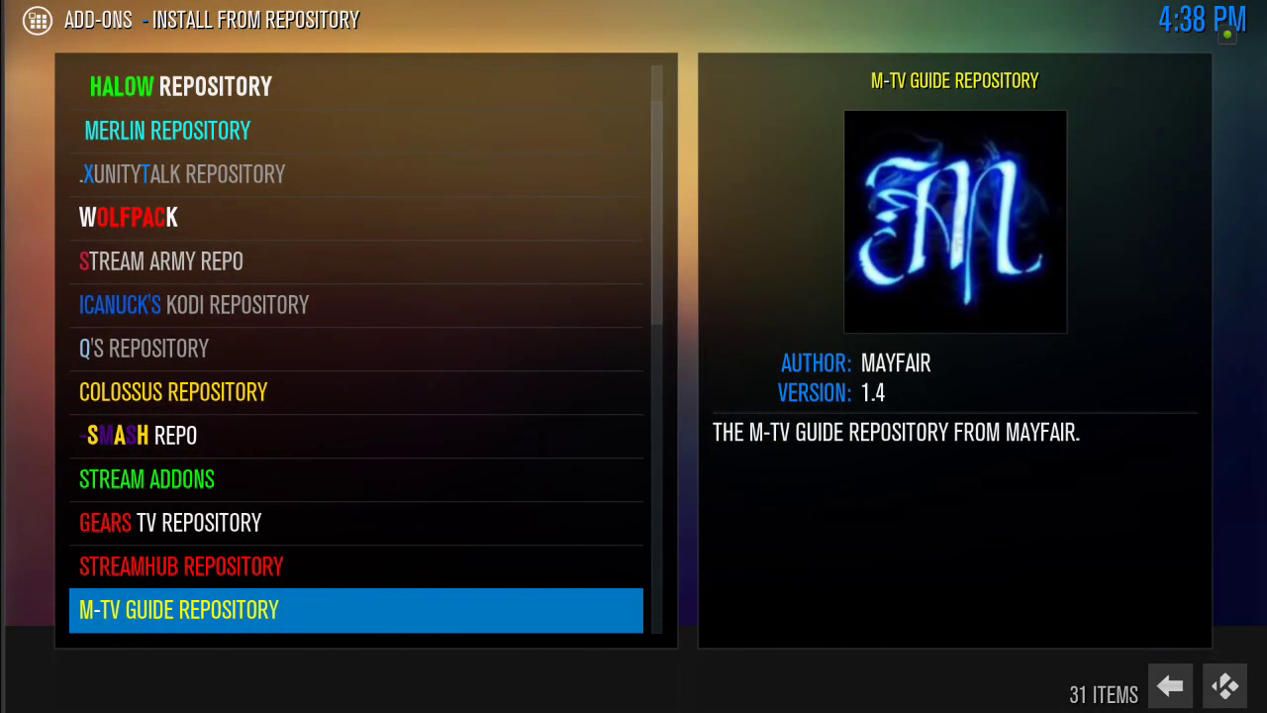
{"action": "key", "text": "BackSpace"}
{"action": "key", "text": "BackSpace"}
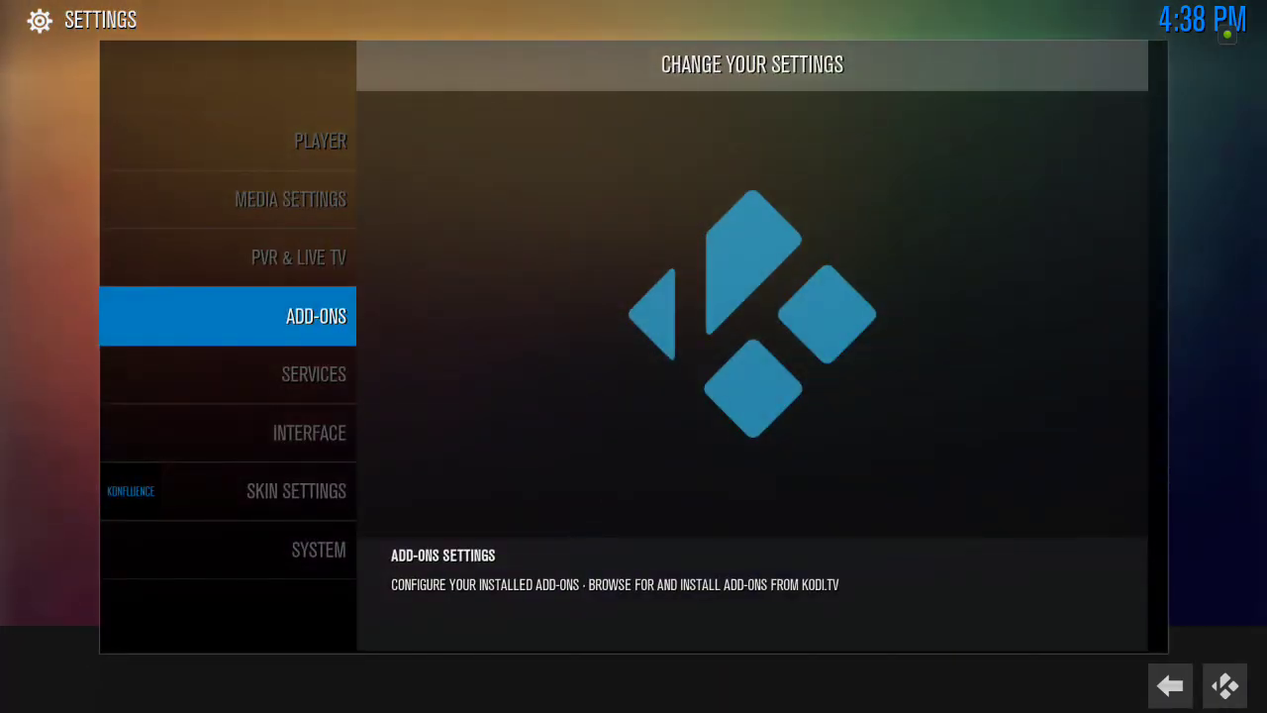